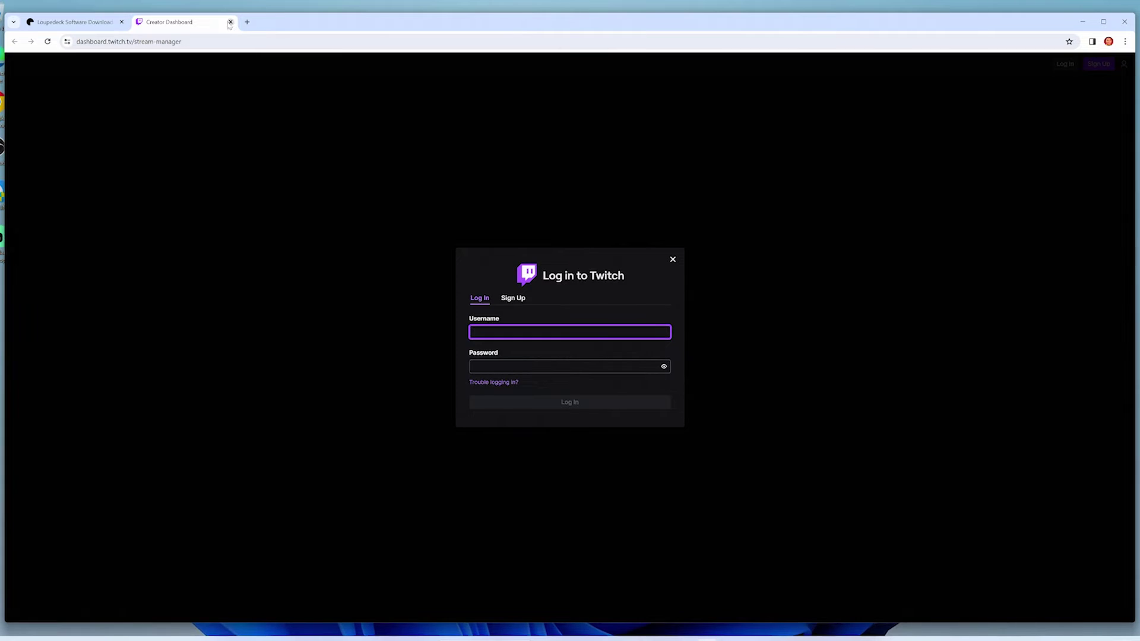
# Close the Twitch Creator Dashboard tab in Chrome and return to the Loupedeck configuration window.
pyautogui.click(230, 22)
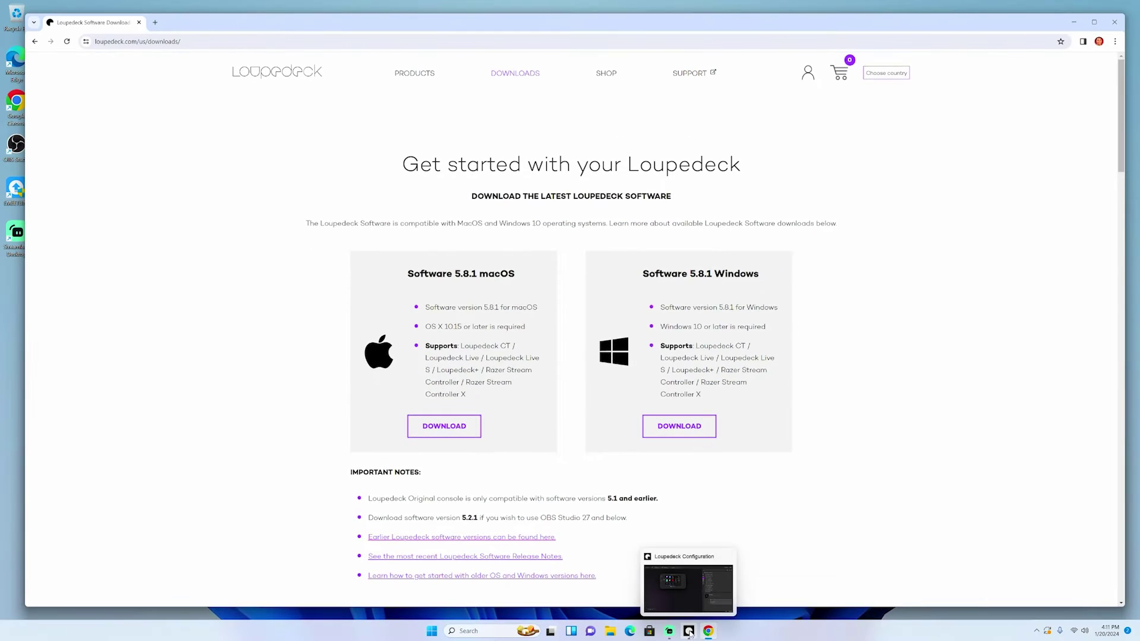
pyautogui.click(689, 633)
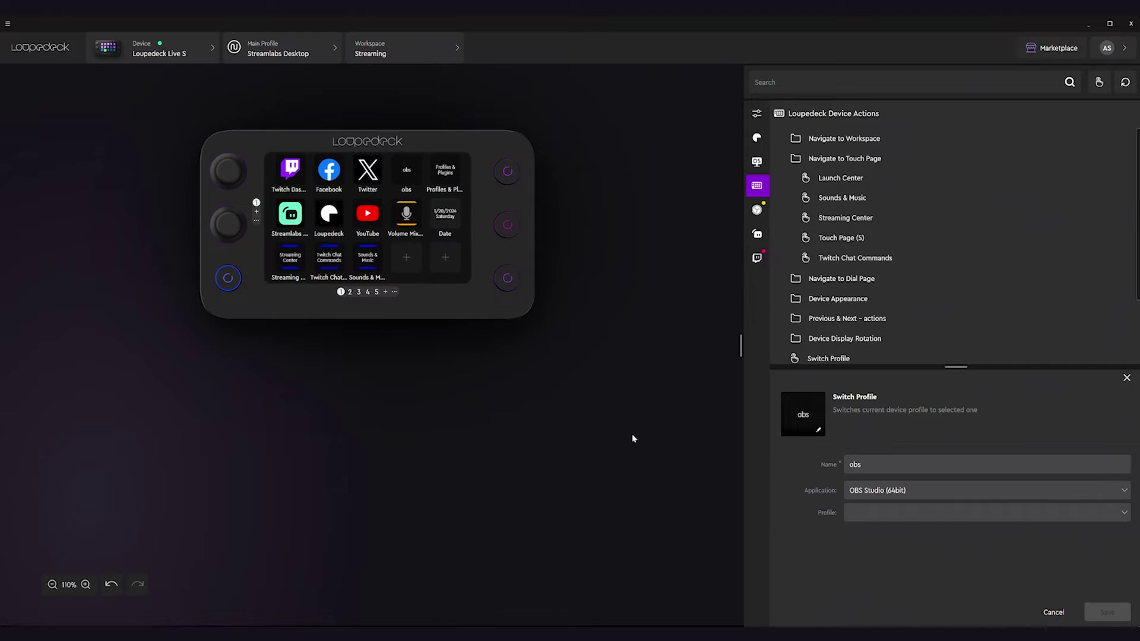
# Open the profile list and scroll to the application profiles and the Dynamic mode toggle.
pyautogui.click(298, 50)
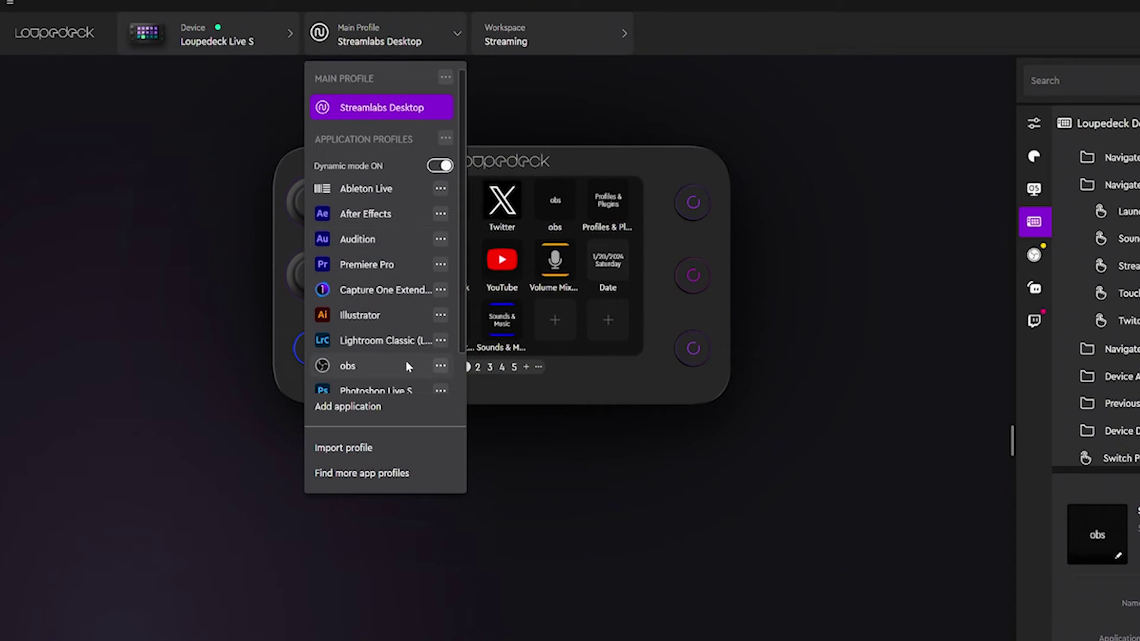
pyautogui.scroll(-1, 405, 361)
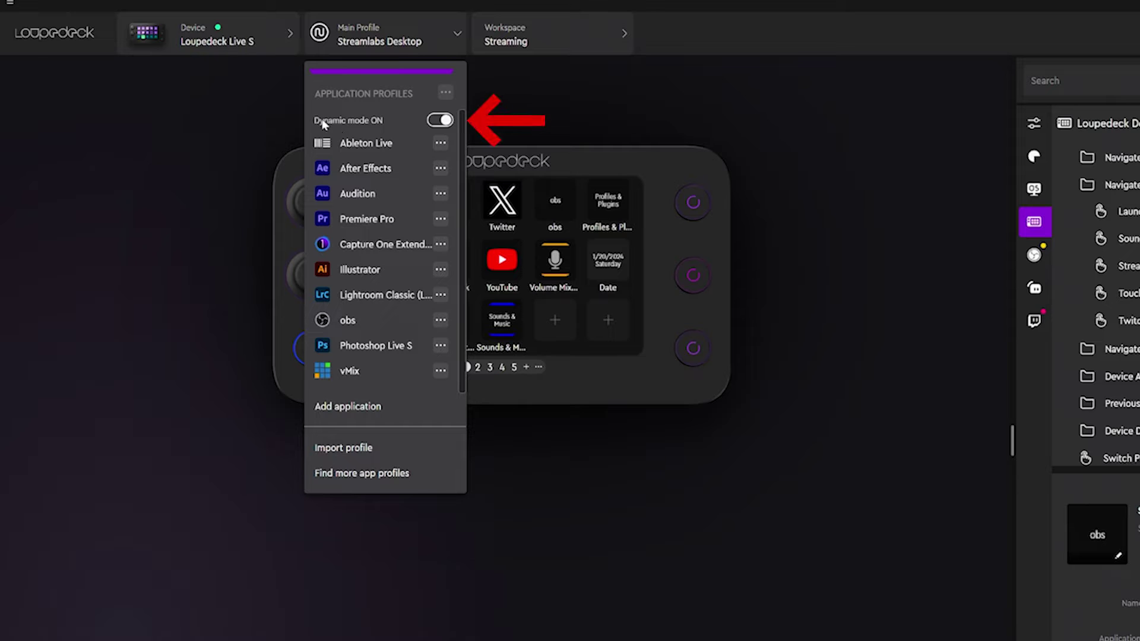
pyautogui.moveTo(460, 178); pyautogui.dragTo(463, 137)
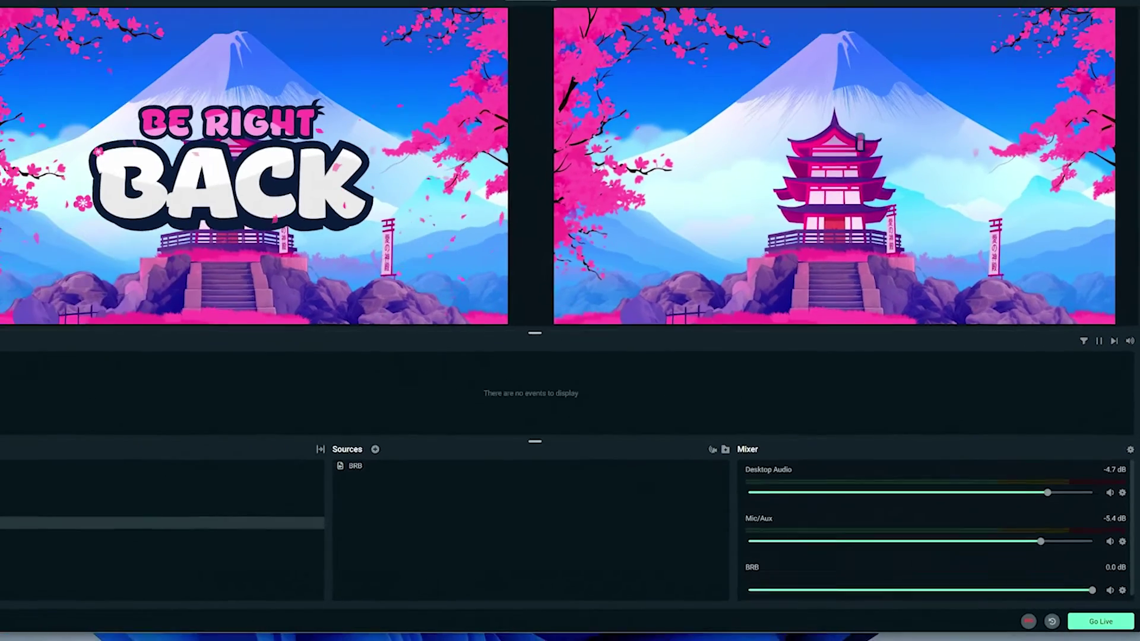
# Leave Streamlabs Desktop and return to the Loupedeck Configuration window.
pyautogui.moveTo(687, 636)
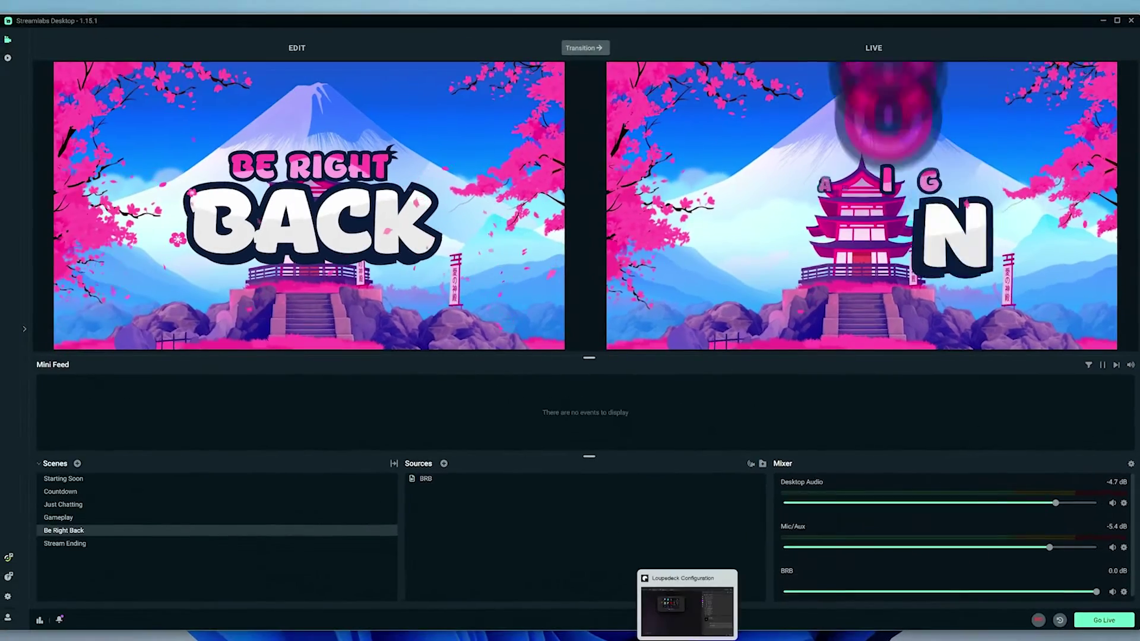
pyautogui.click(687, 608)
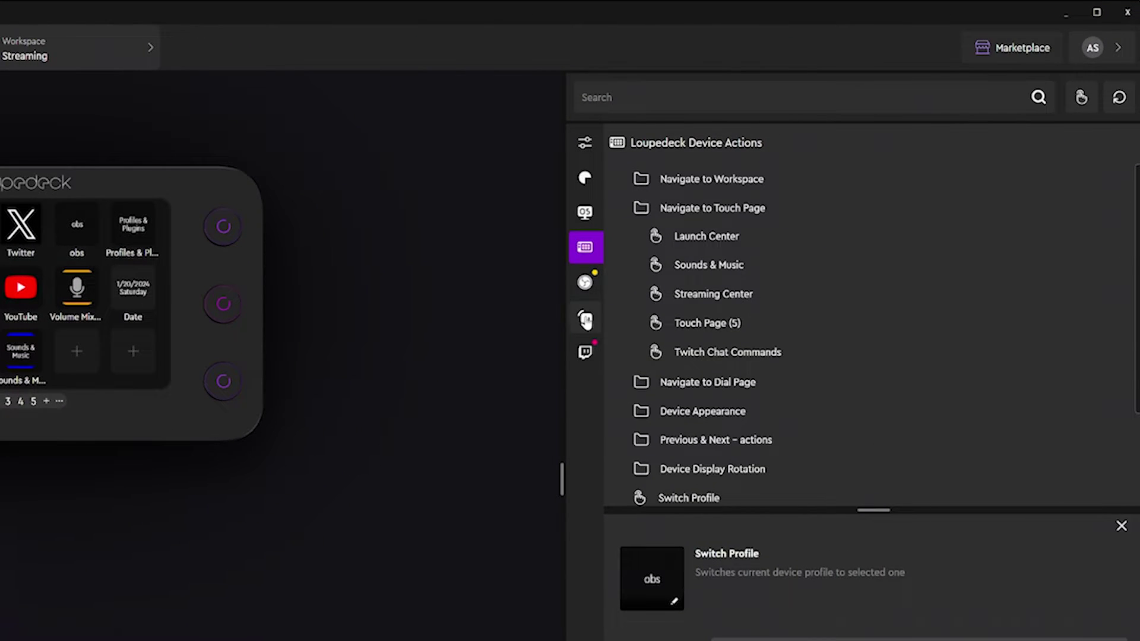
# Show the Streamlabs Desktop actions and expand the 1. Scenes and 2. Sources folders.
pyautogui.click(585, 320)
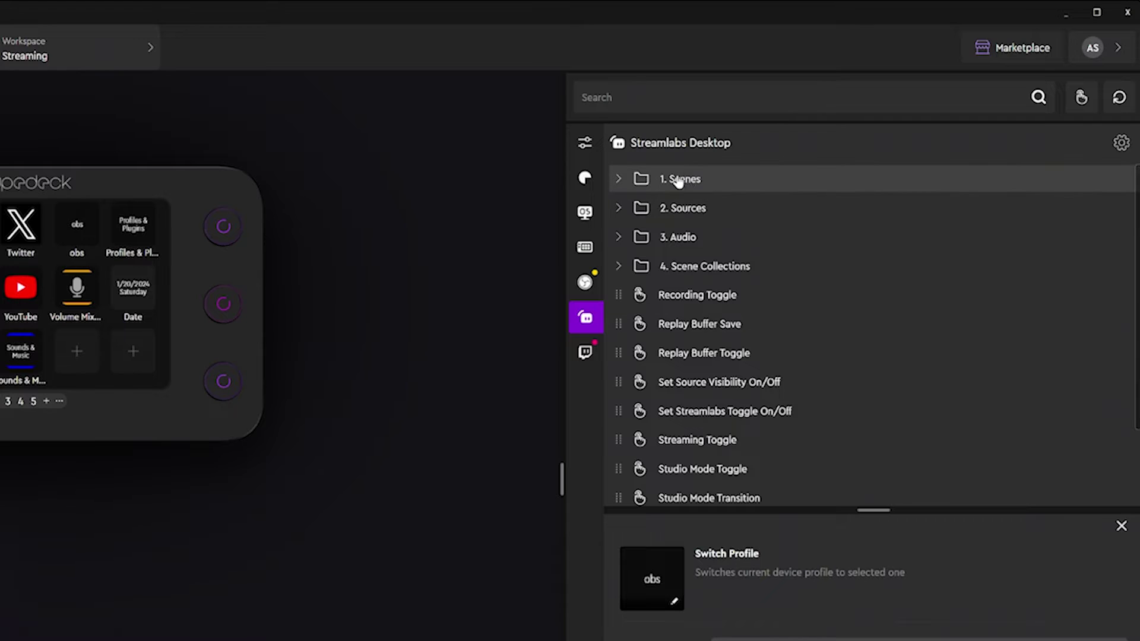
pyautogui.click(703, 186)
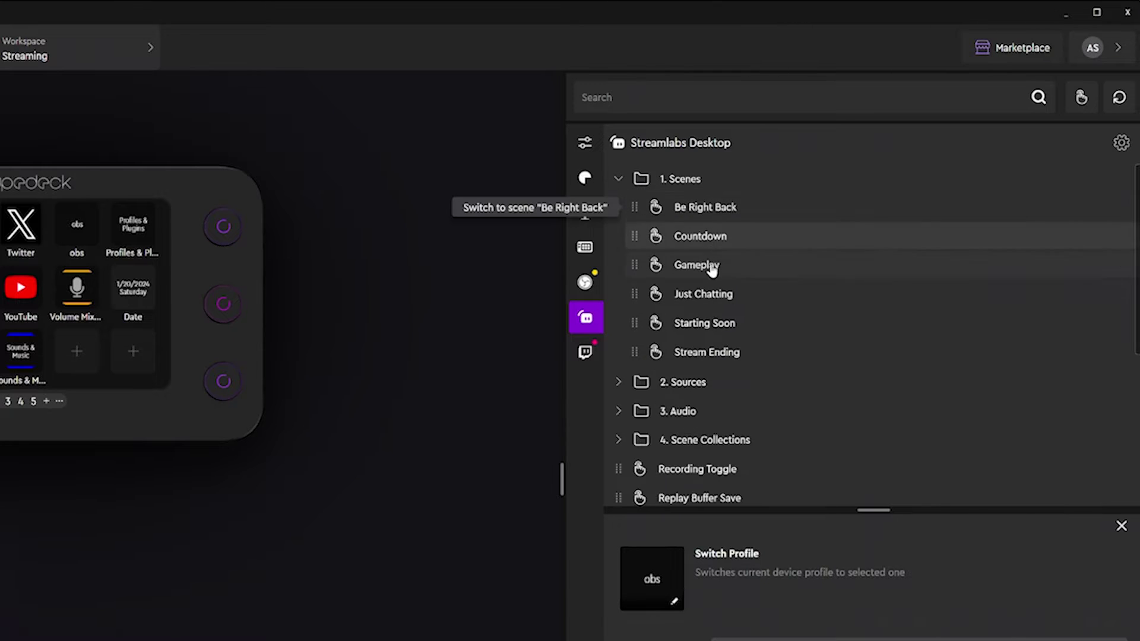
pyautogui.click(677, 385)
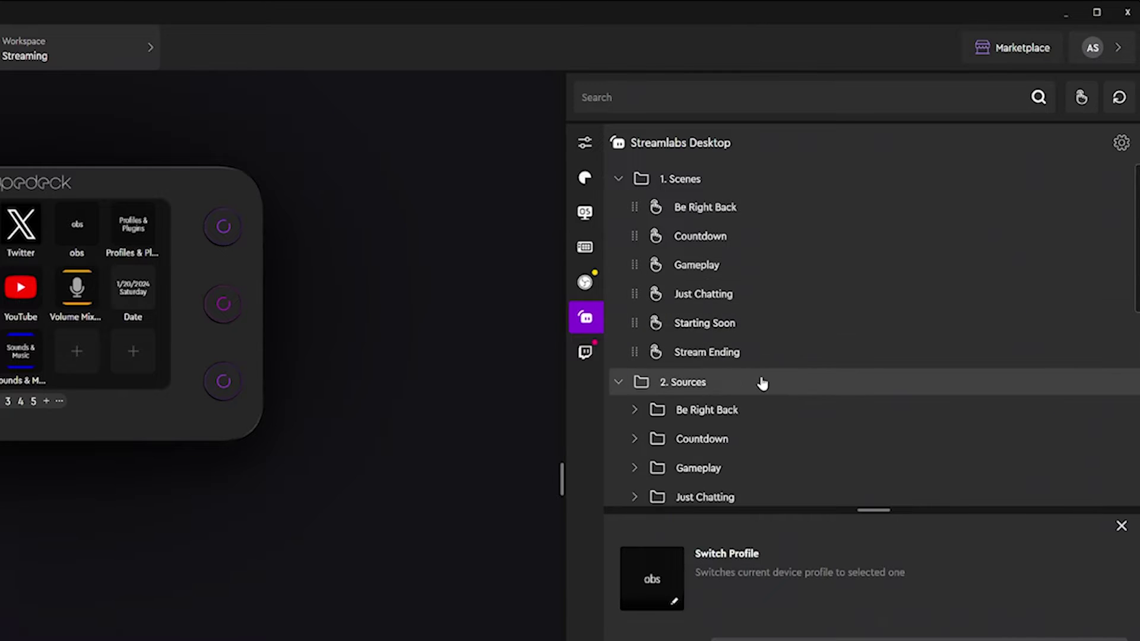
pyautogui.scroll(-3, 762, 384)
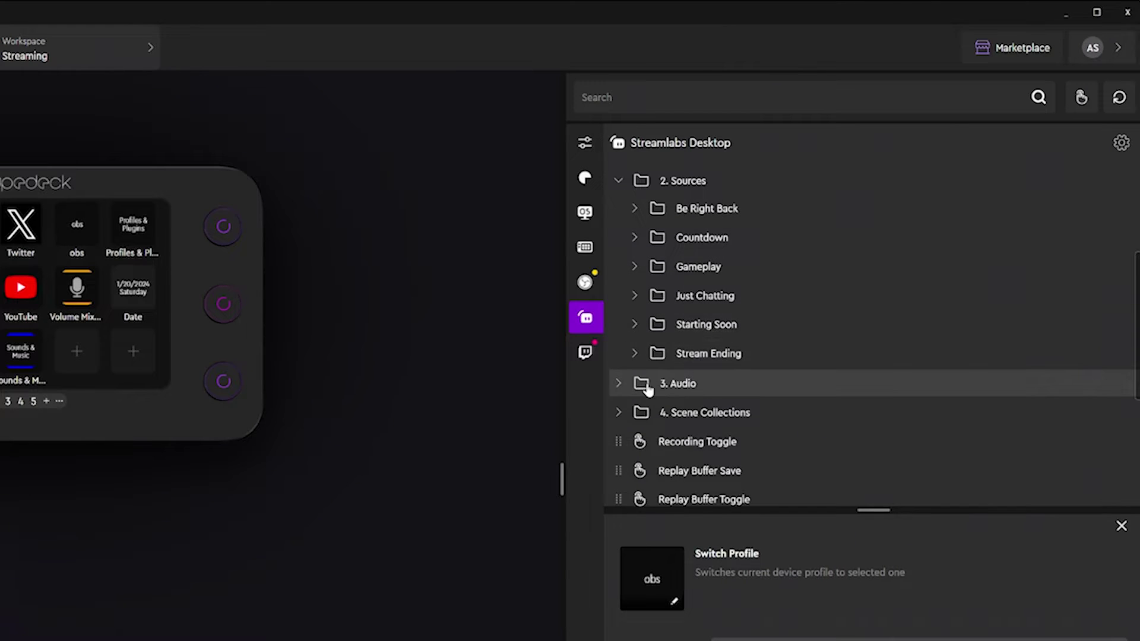
pyautogui.scroll(-3, 740, 377)
pyautogui.scroll(-2, 682, 368)
pyautogui.scroll(2, 641, 332)
# Collapse the 3. Audio, 2. Sources and 1. Scenes folders again.
pyautogui.click(631, 250)
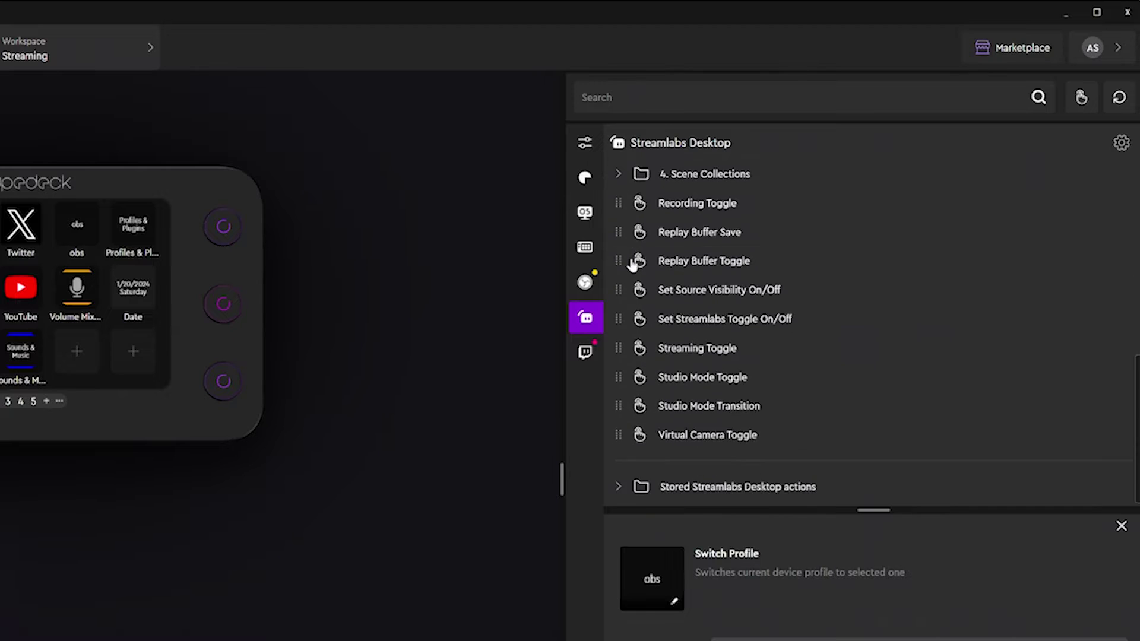
pyautogui.scroll(5, 632, 264)
pyautogui.click(617, 203)
pyautogui.scroll(-2, 637, 226)
pyautogui.scroll(5, 637, 226)
pyautogui.click(622, 180)
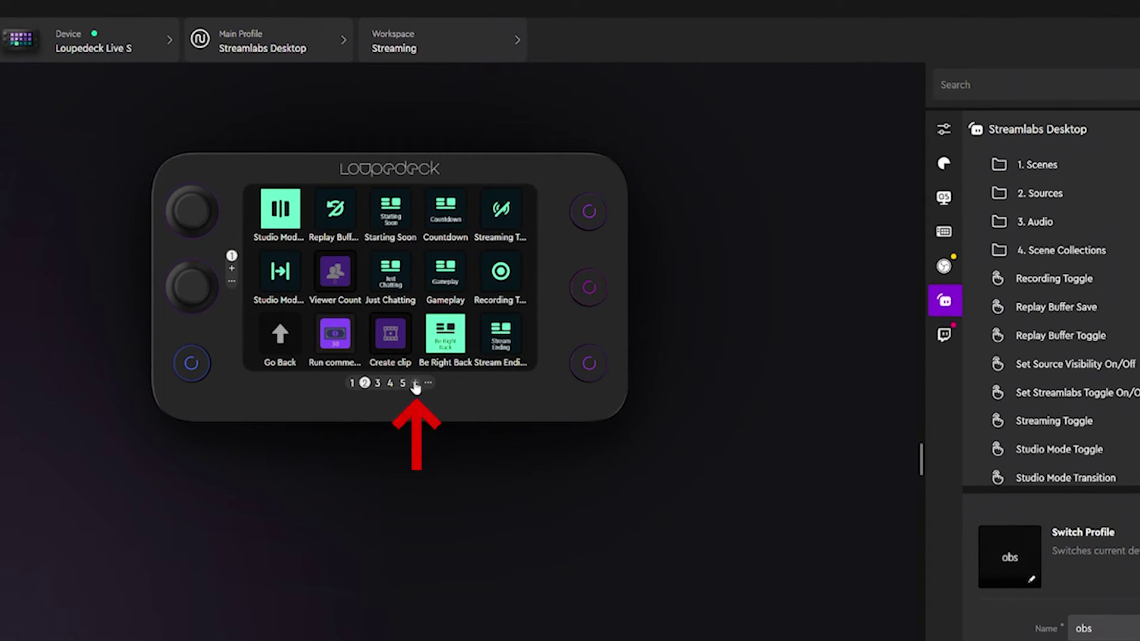
# Add a blank page with Countdown, Be Right Back, Gameplay, Just Chatting and Starting Soon keys.
pyautogui.click(415, 384)
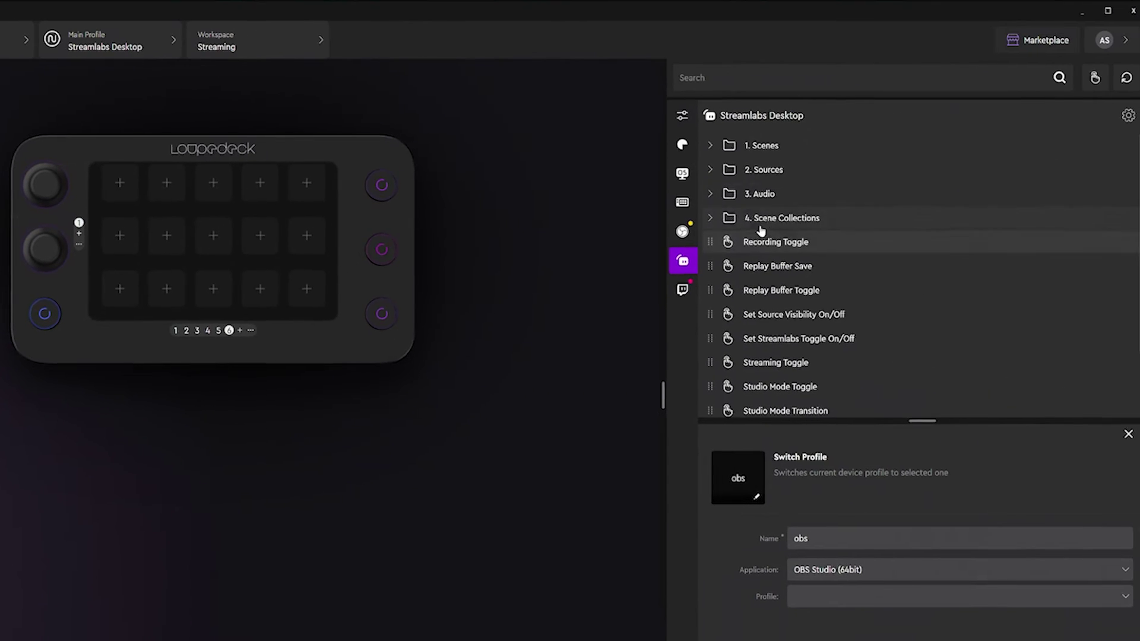
pyautogui.click(707, 147)
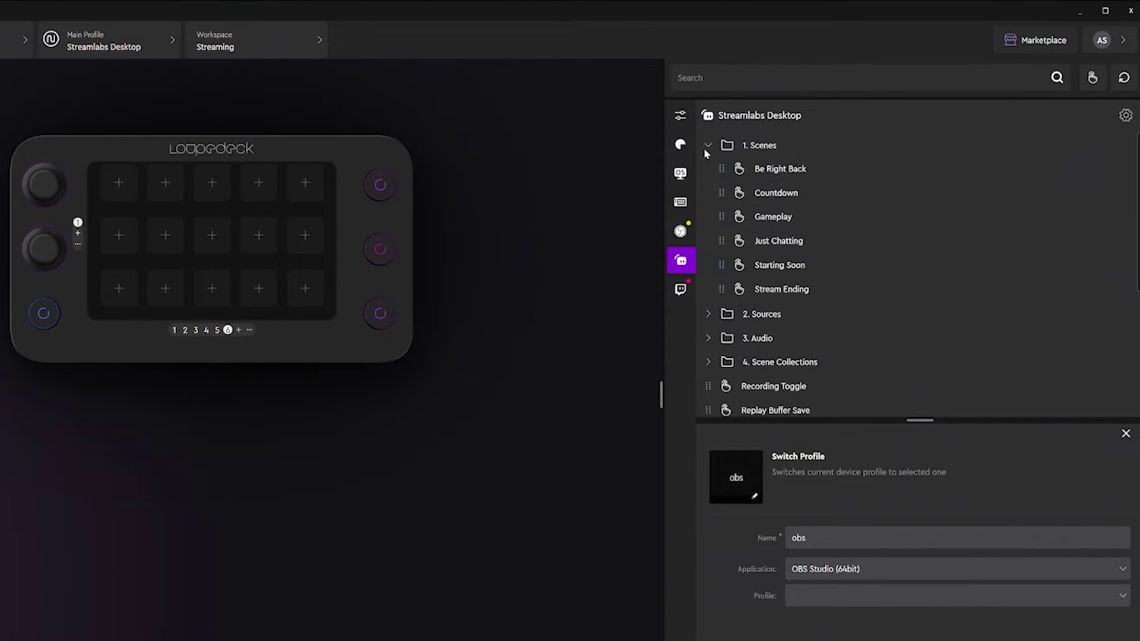
pyautogui.moveTo(777, 194); pyautogui.dragTo(460, 176)
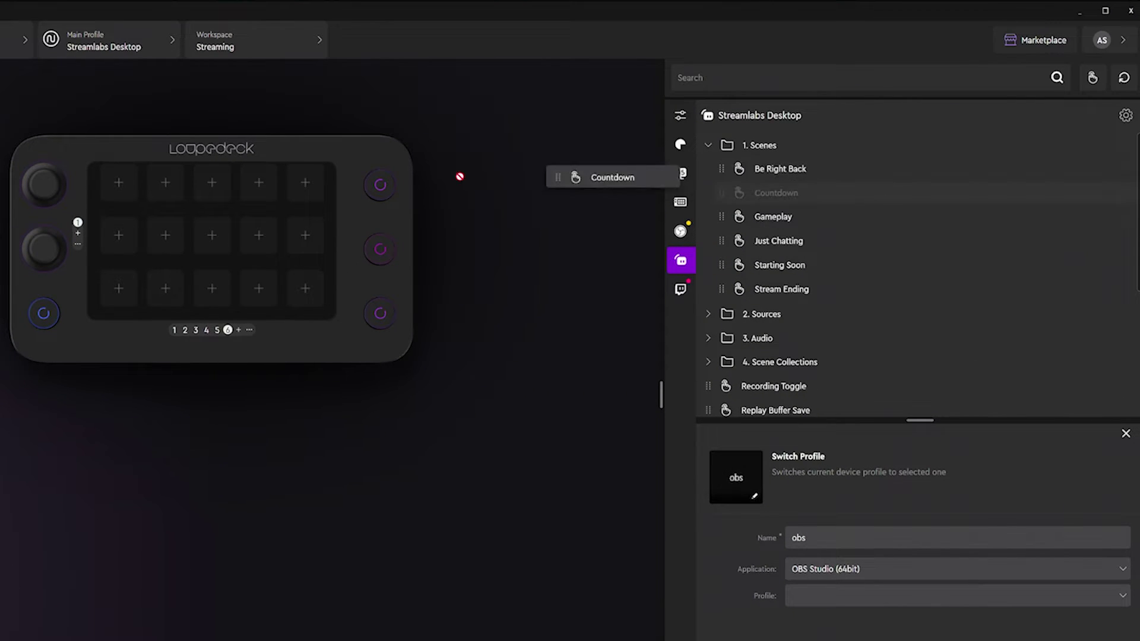
pyautogui.moveTo(778, 169); pyautogui.dragTo(447, 174)
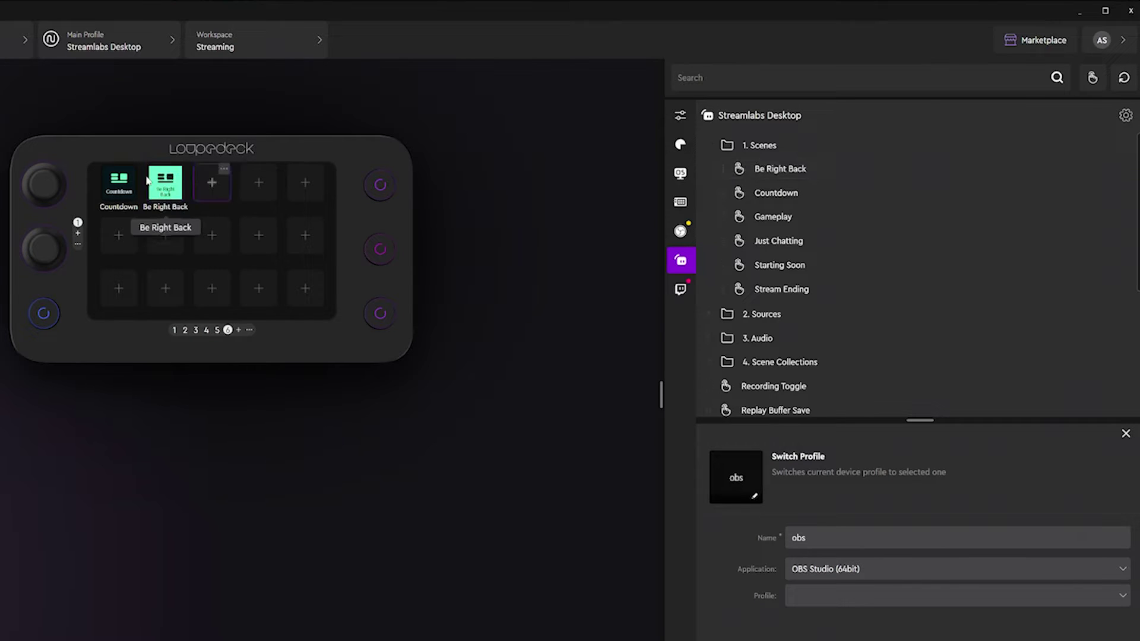
pyautogui.moveTo(772, 217); pyautogui.dragTo(207, 189)
pyautogui.moveTo(766, 240); pyautogui.dragTo(627, 228)
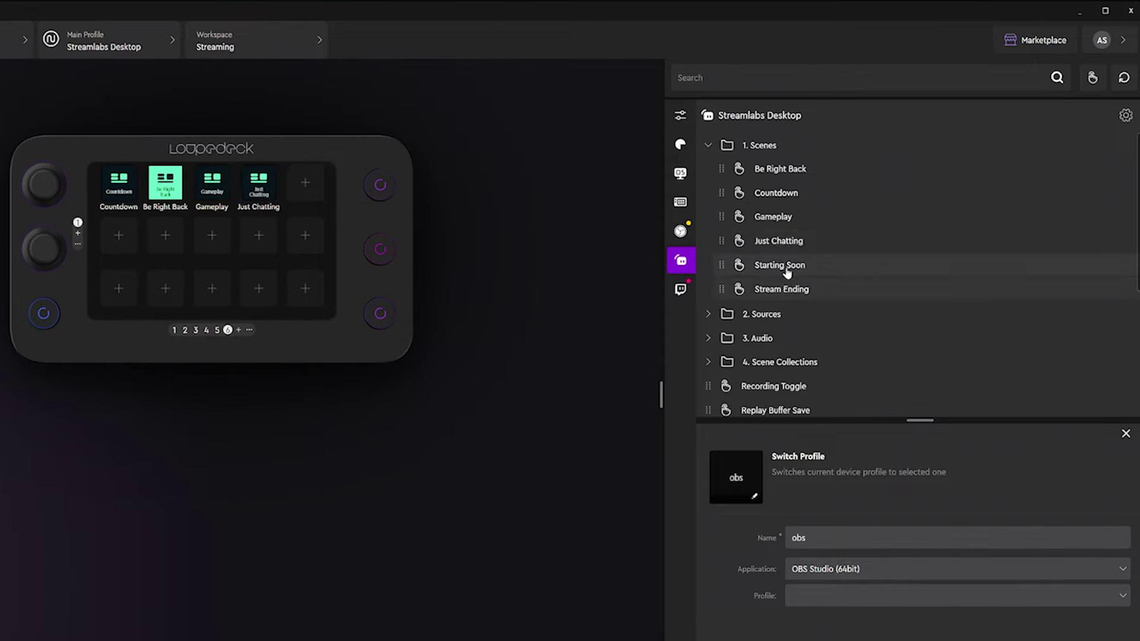
pyautogui.moveTo(298, 193); pyautogui.dragTo(300, 189)
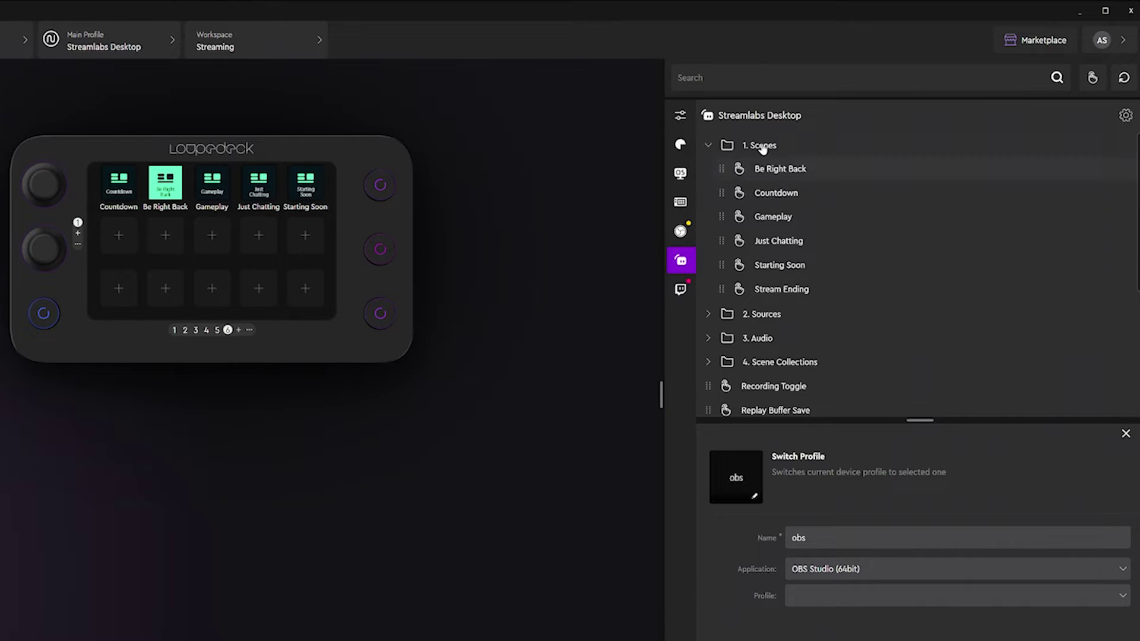
# Collapse 1. Scenes, expand 3. Audio and drag Desktop Audio(G) volume onto the device.
pyautogui.click(708, 145)
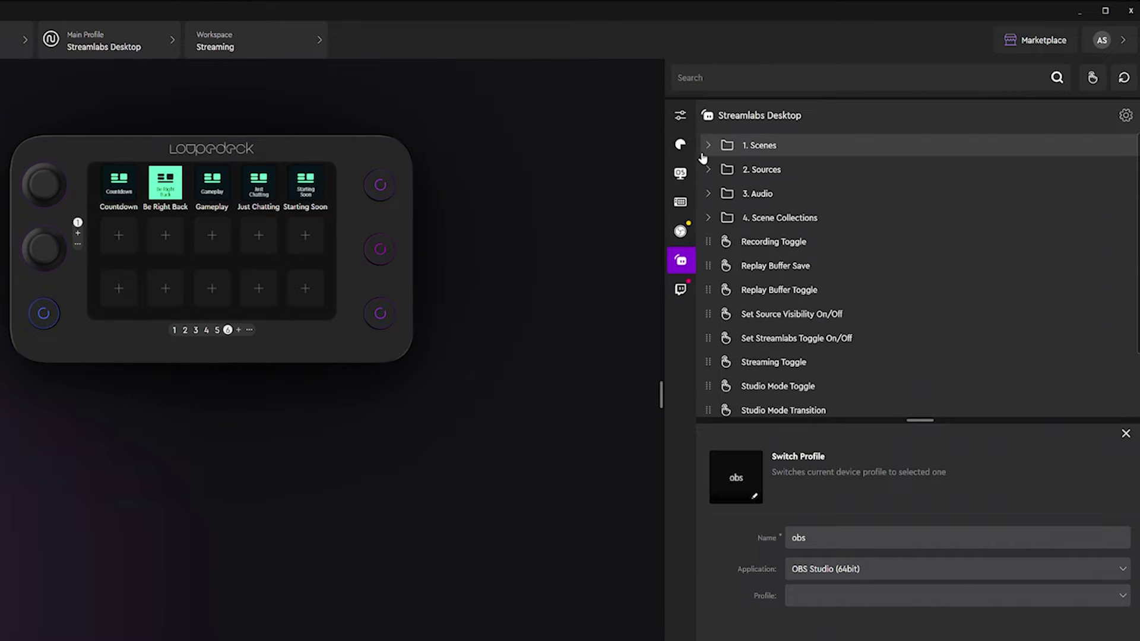
pyautogui.click(710, 196)
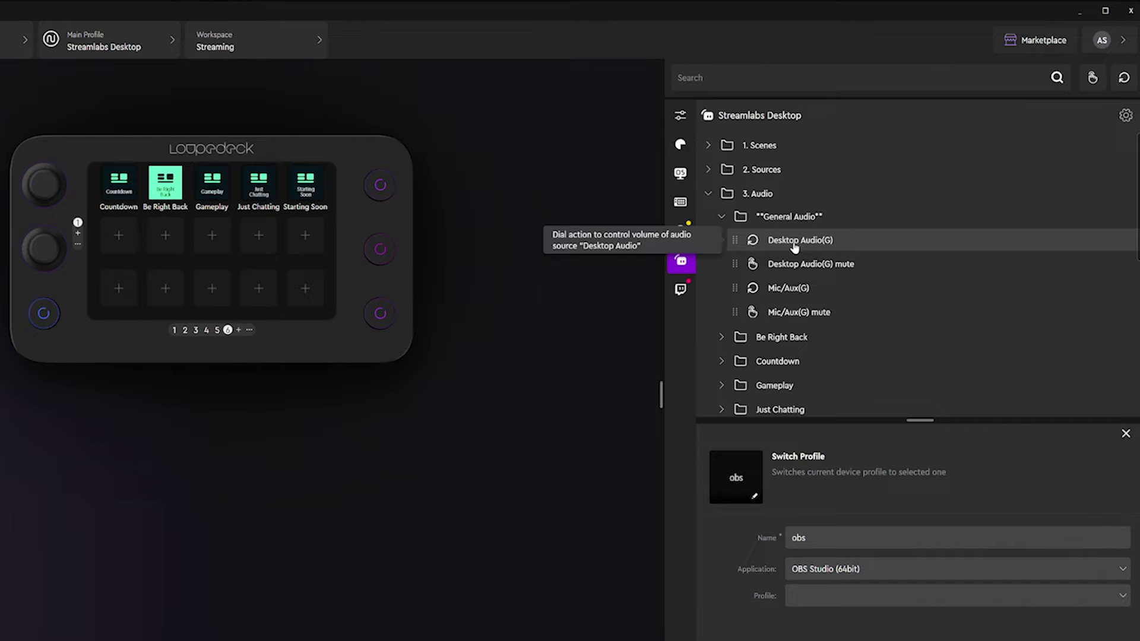
pyautogui.moveTo(796, 247); pyautogui.dragTo(507, 234)
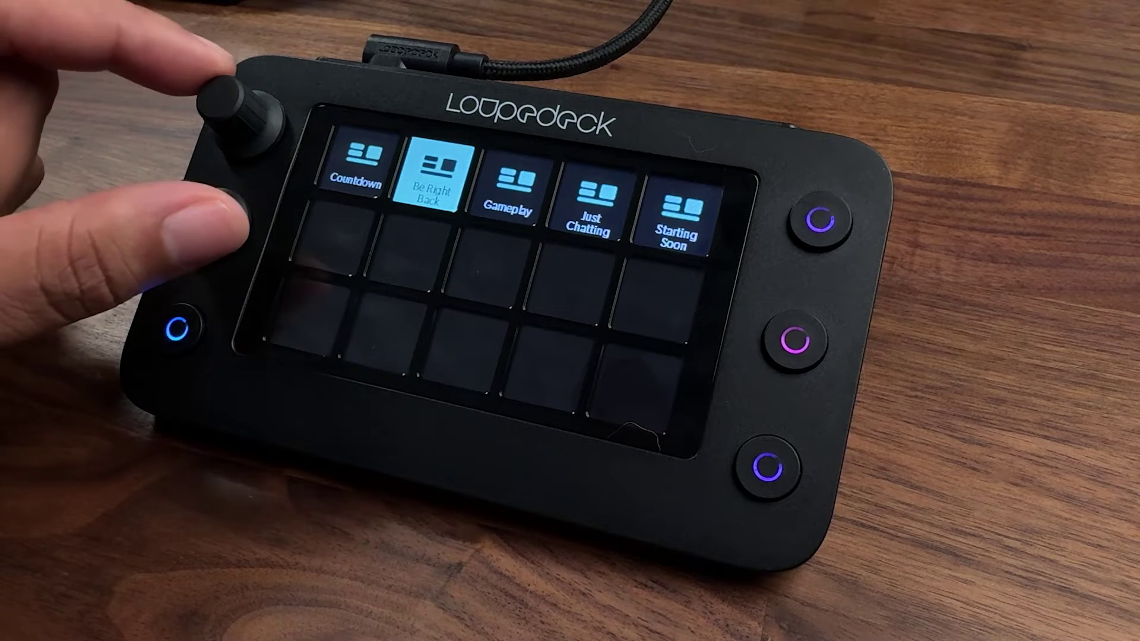
# Assign the Desktop Audio(G) volume control to the first knob.
pyautogui.moveTo(775, 237); pyautogui.dragTo(183, 186)
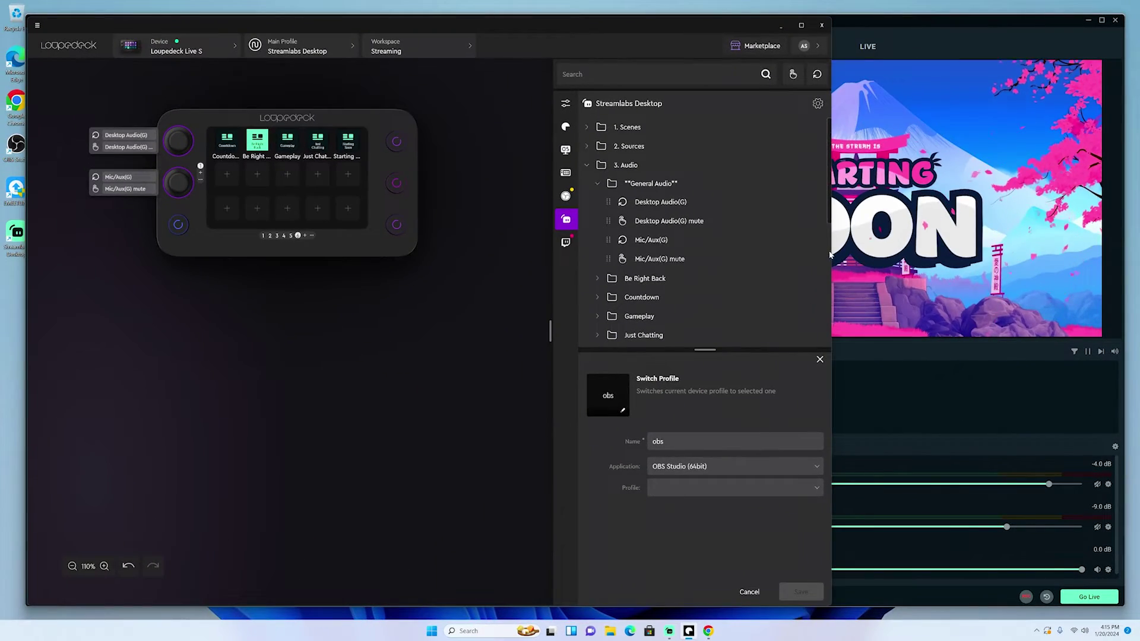
# Widen Loupedeck to full screen, collapse 3. Audio and scroll through the remaining Streamlabs toggles.
pyautogui.moveTo(829, 251); pyautogui.dragTo(1137, 251)
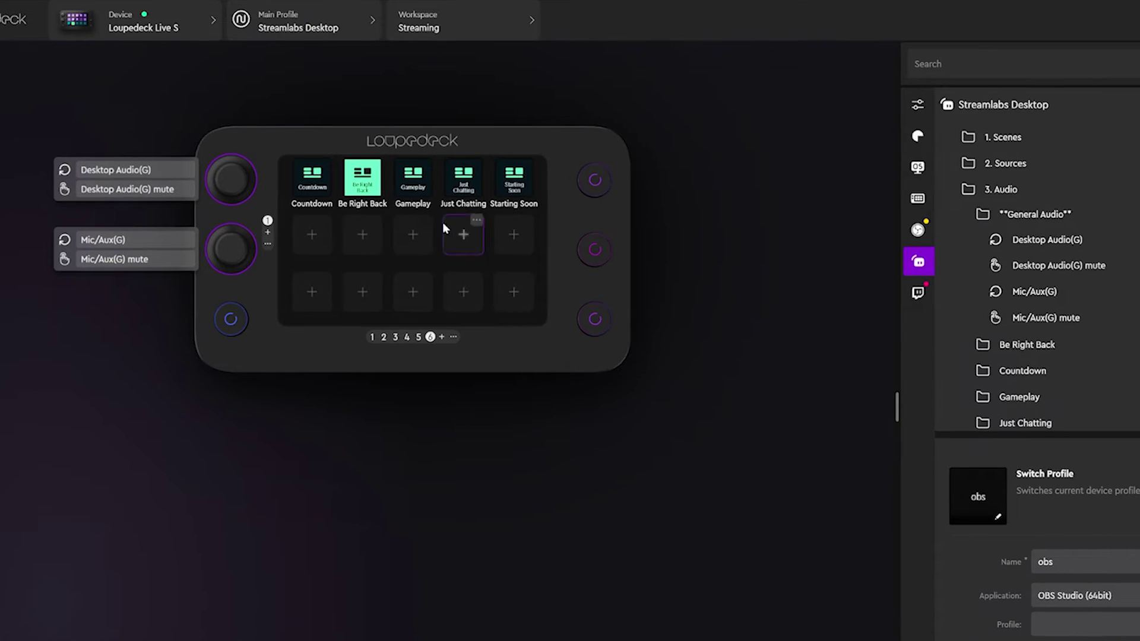
pyautogui.click(948, 191)
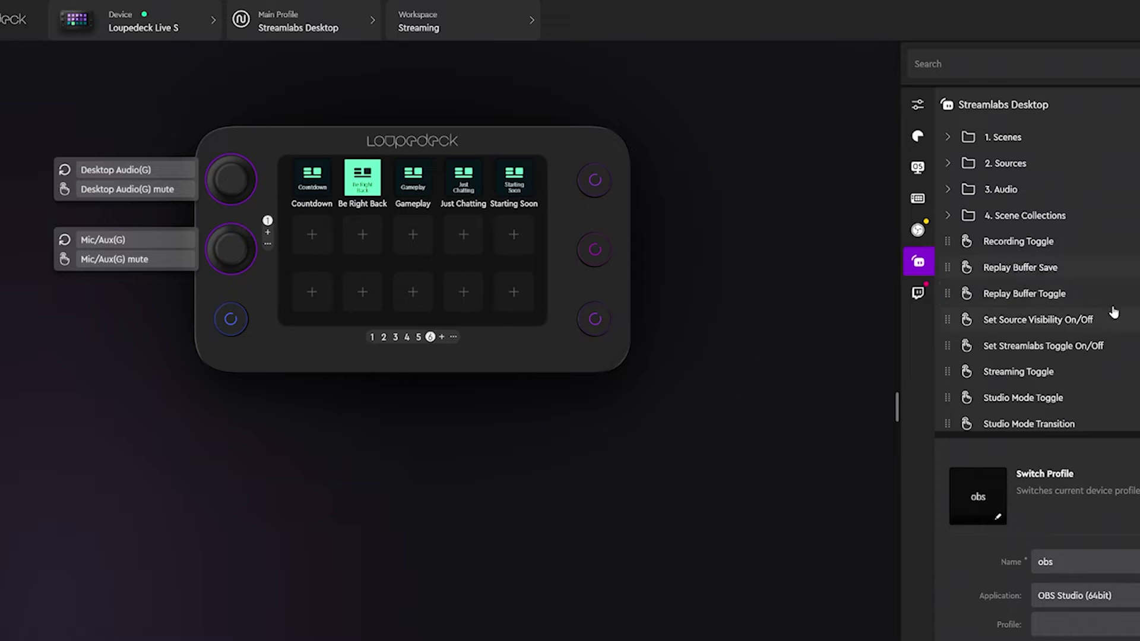
pyautogui.scroll(-2, 1025, 368)
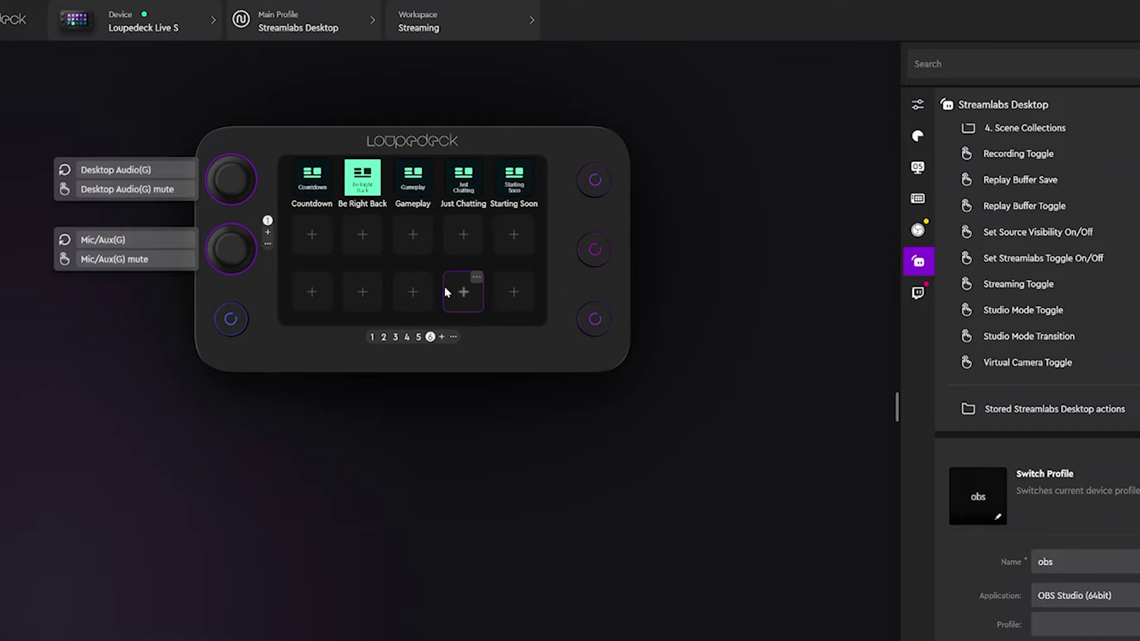
# Show device page 2 with the Streamlabs scene keys and arrange Loupedeck beside Streamlabs Desktop.
pyautogui.scroll(1, 455, 299)
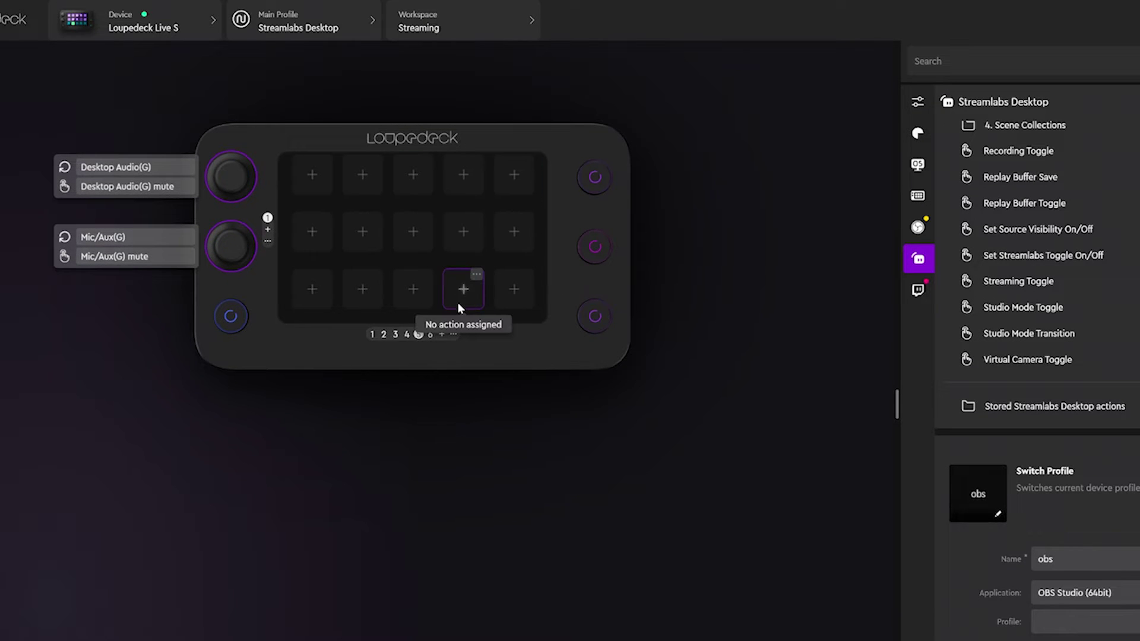
pyautogui.scroll(1, 457, 303)
pyautogui.click(395, 334)
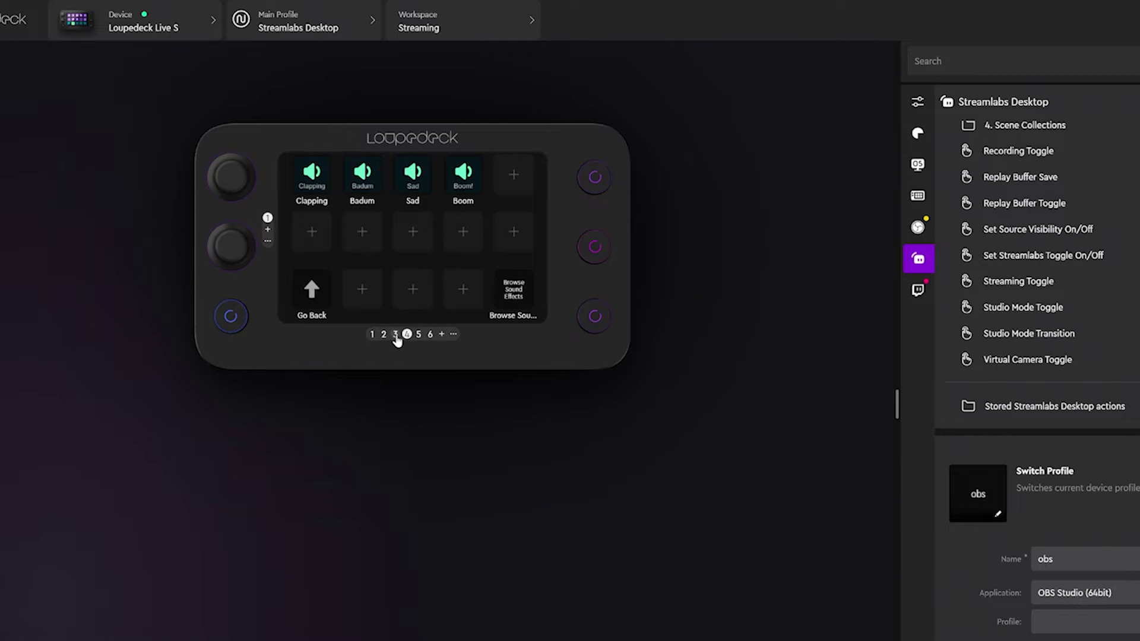
pyautogui.click(384, 335)
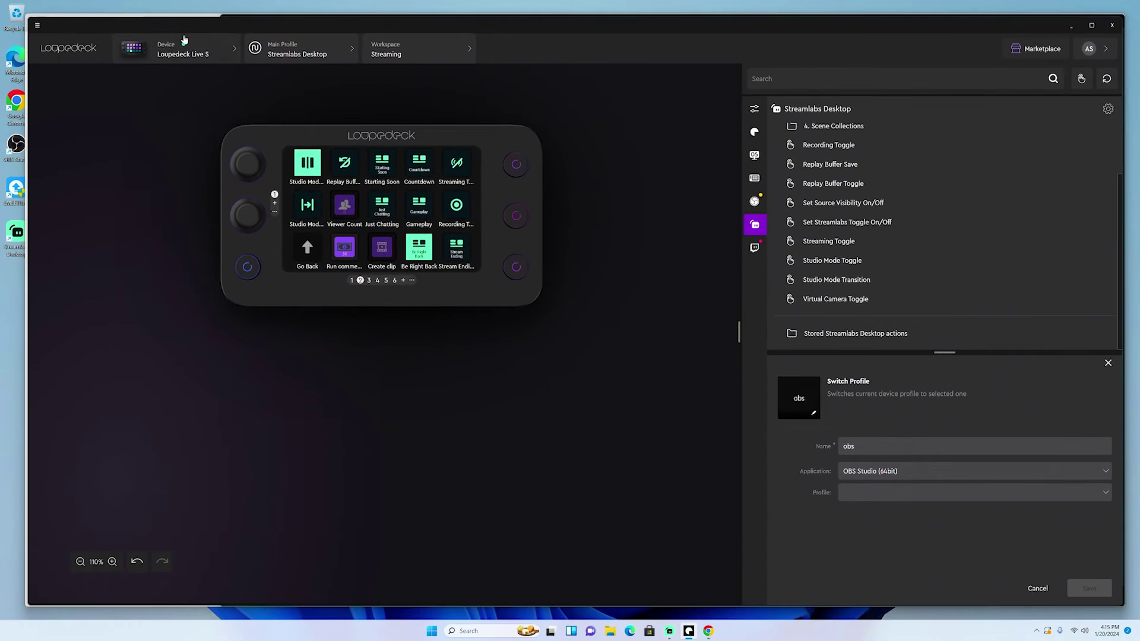
pyautogui.moveTo(184, 40); pyautogui.dragTo(354, 189)
pyautogui.moveTo(350, 19); pyautogui.dragTo(162, 20)
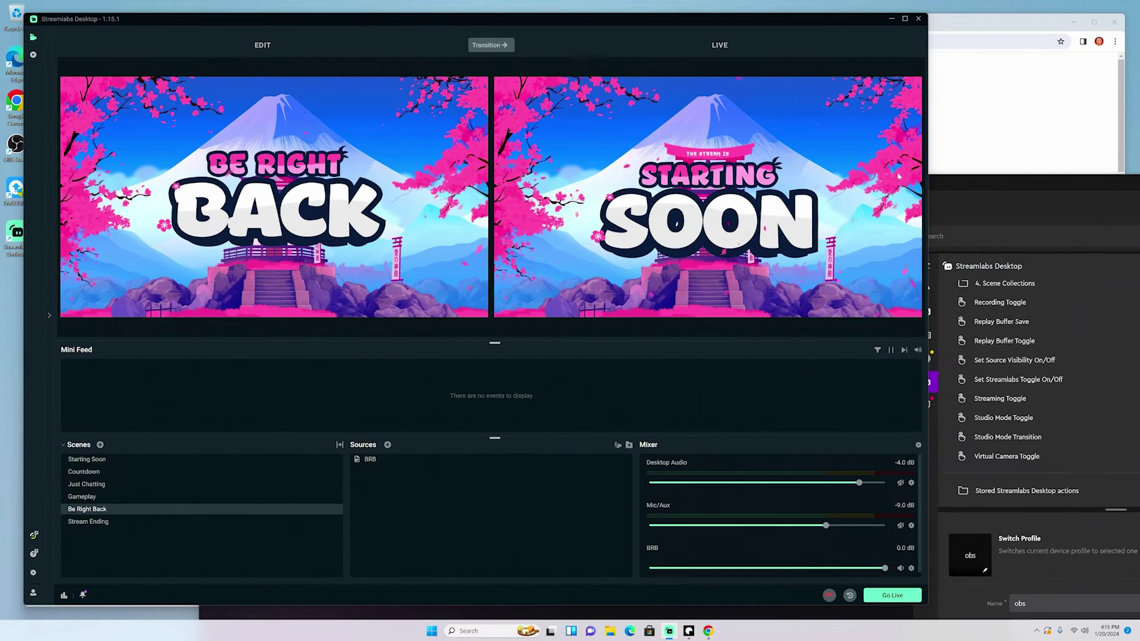
# Widen the Streamlabs Desktop window and switch between it and Loupedeck to send Just Chatting live.
pyautogui.moveTo(927, 186); pyautogui.dragTo(1011, 347)
pyautogui.click(1091, 185)
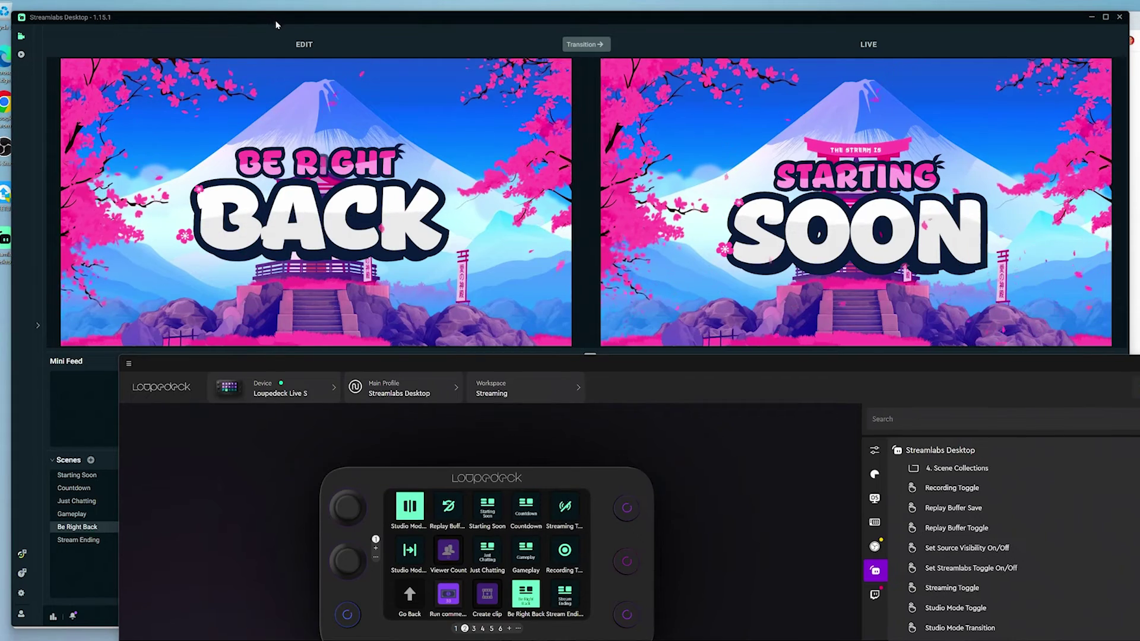
pyautogui.click(272, 20)
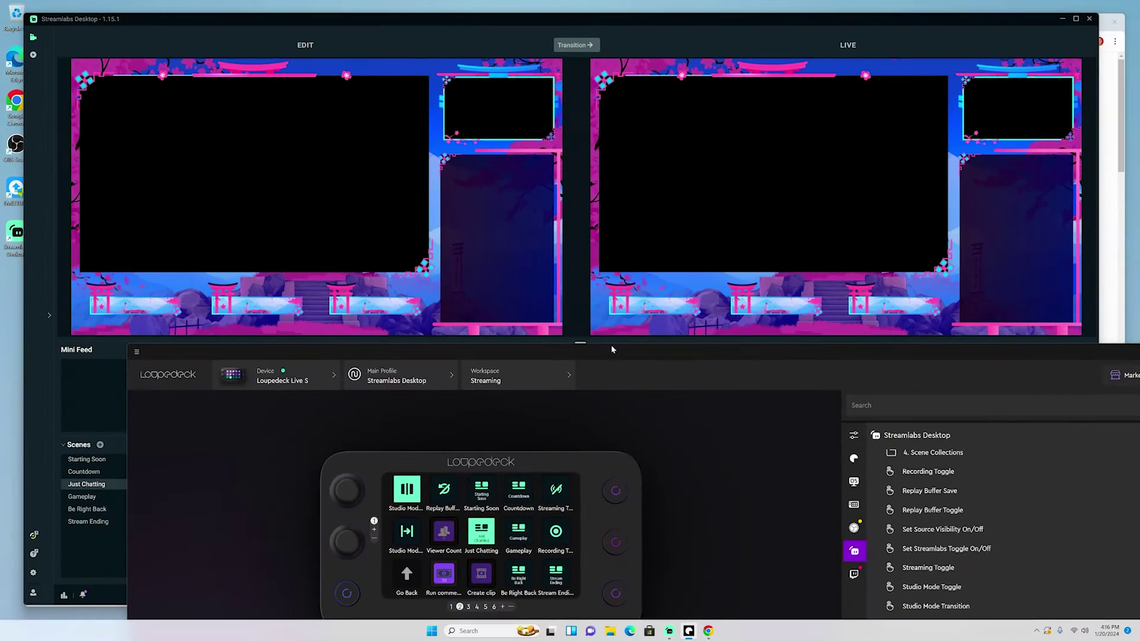
# Enlarge the Loupedeck window upward, then move it down to uncover Streamlabs.
pyautogui.moveTo(594, 358); pyautogui.dragTo(475, 59)
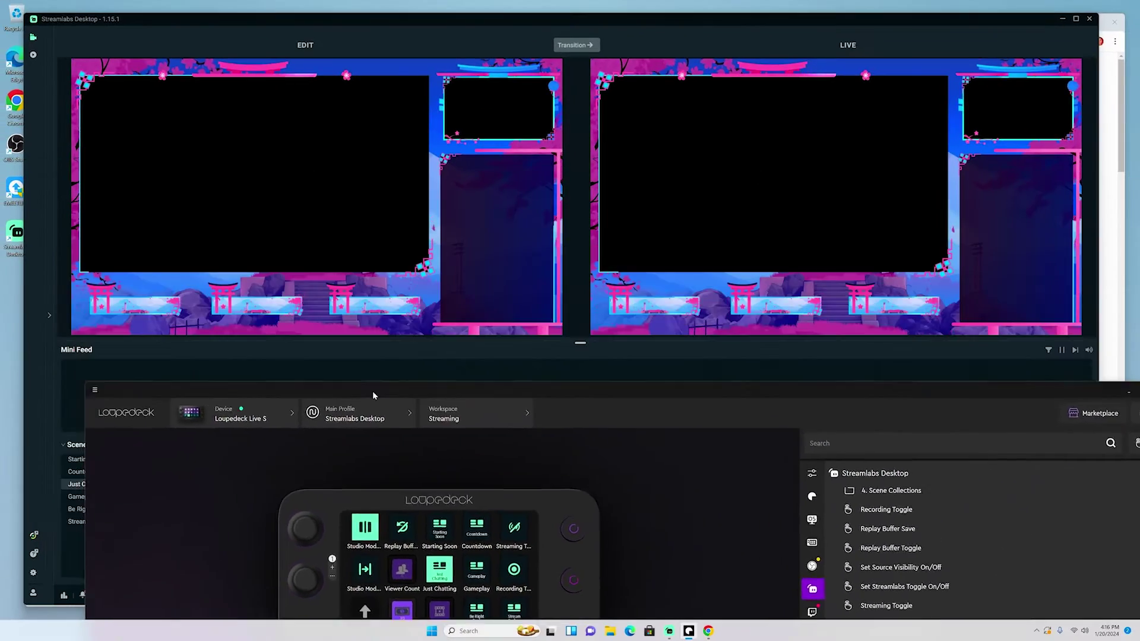
pyautogui.moveTo(372, 391); pyautogui.dragTo(357, 604)
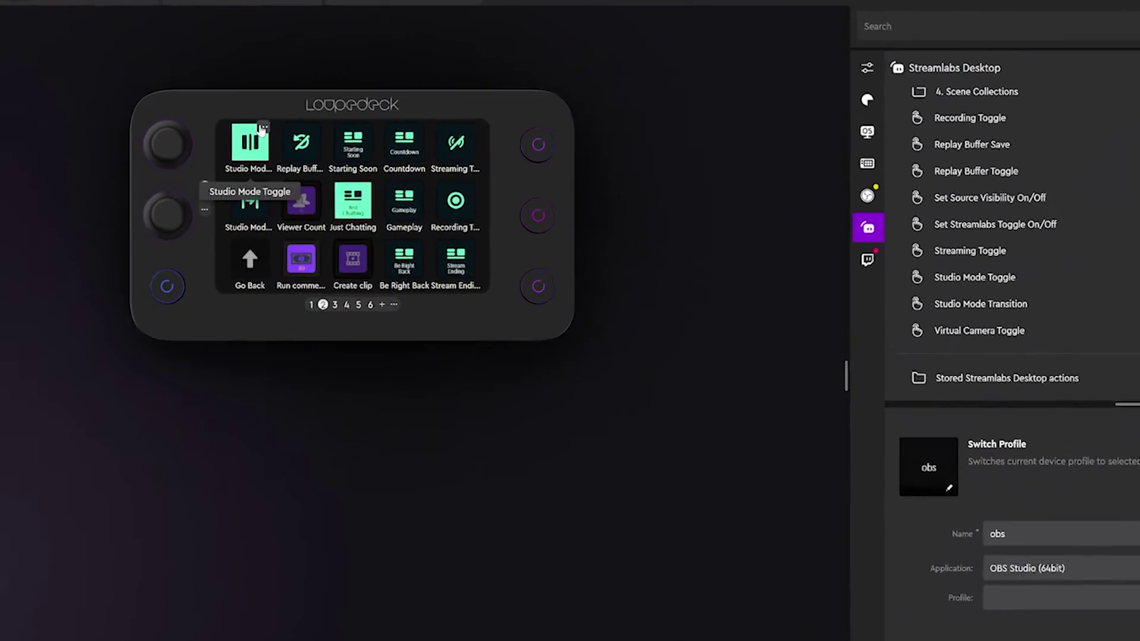
# Check the Studio Mode key's options and obs icon editor, then show device page 3.
pyautogui.click(314, 164)
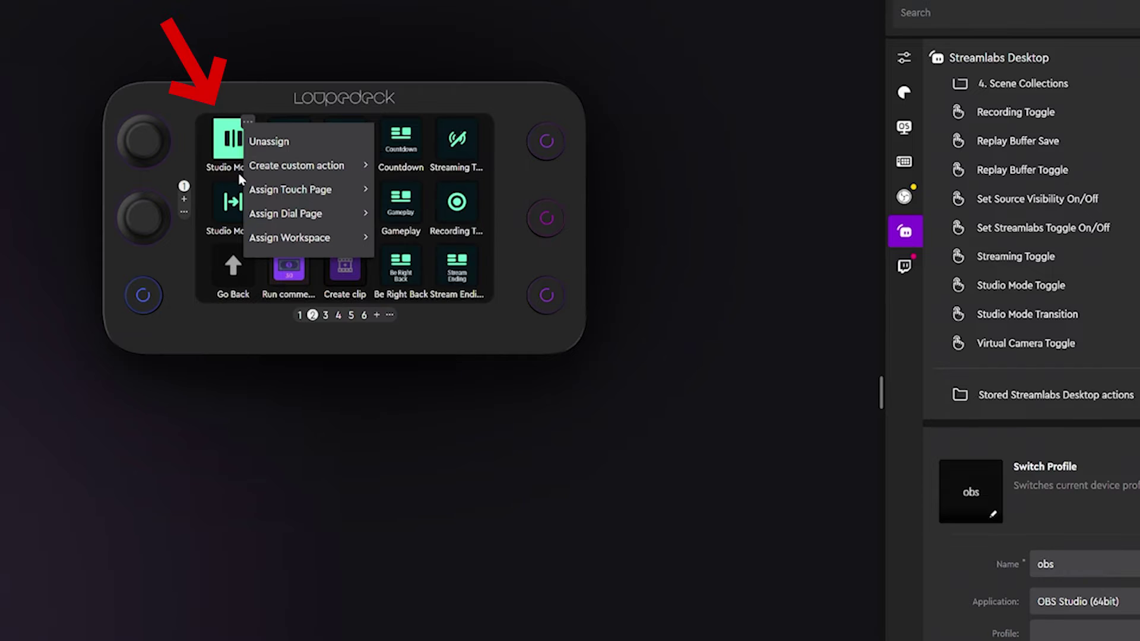
pyautogui.click(224, 386)
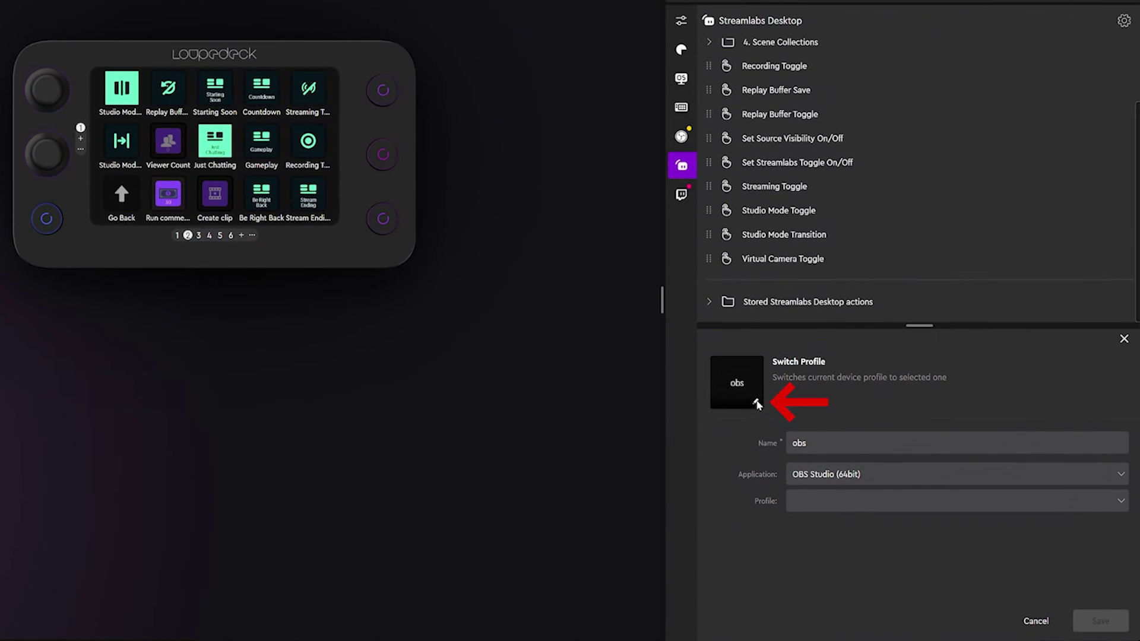
pyautogui.click(756, 405)
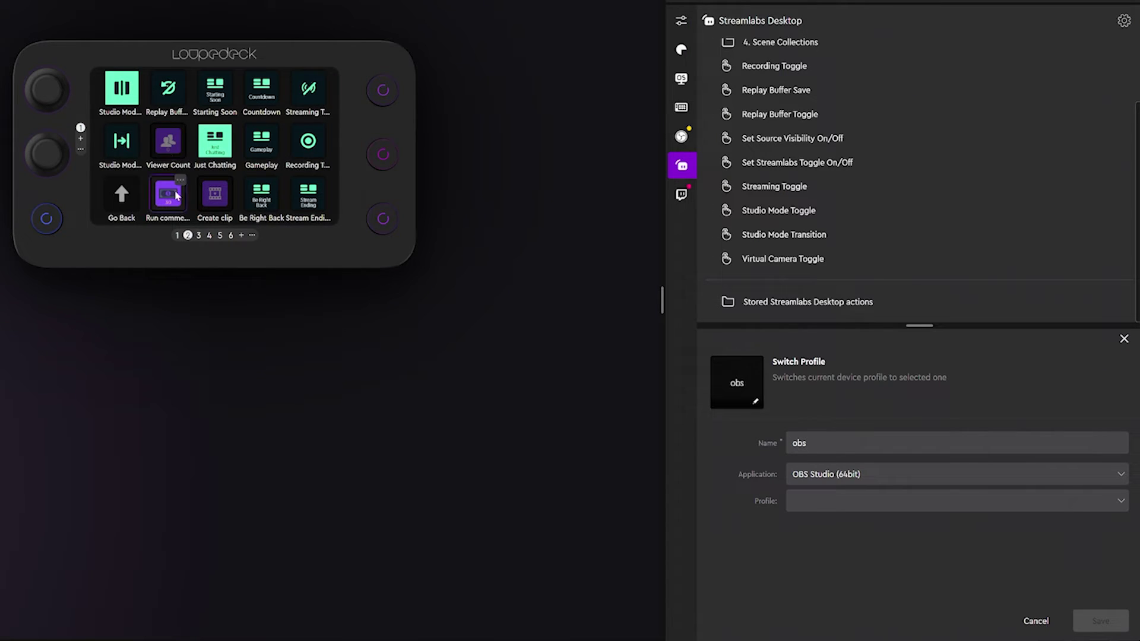
pyautogui.click(198, 238)
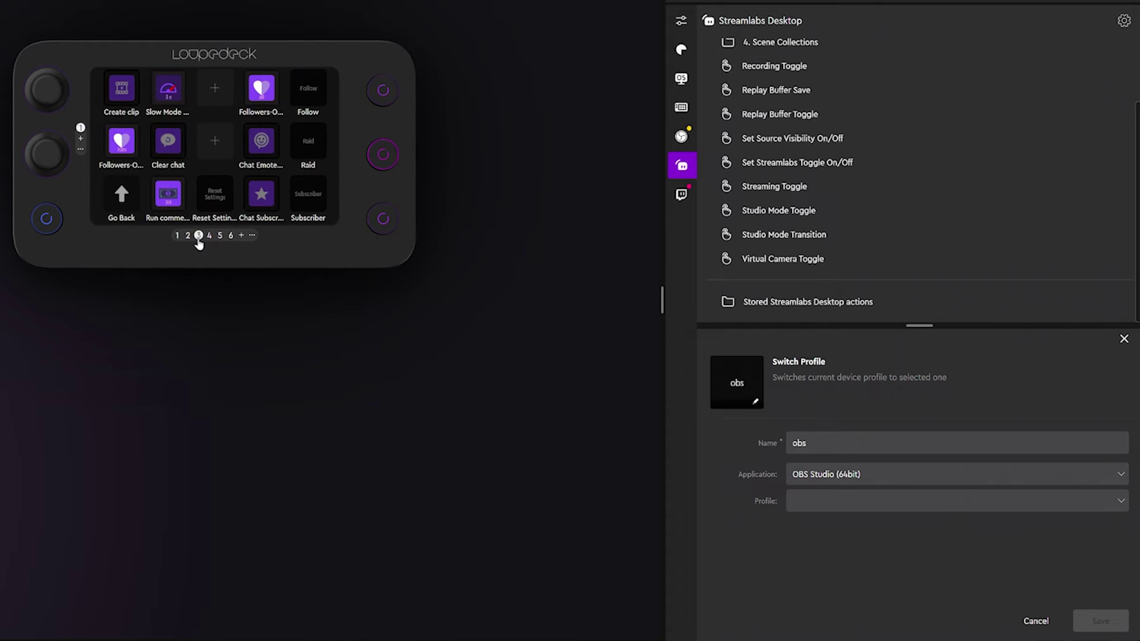
# Review the Follow key's chat message 'Thanks for the follow! :)', then return to device page 1.
pyautogui.click(681, 196)
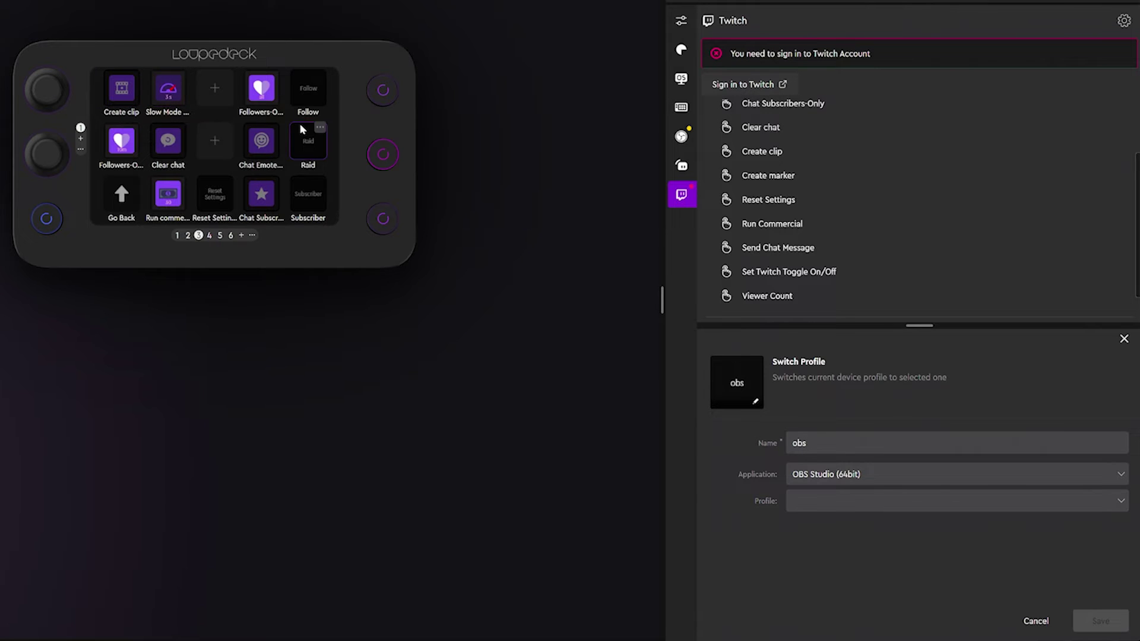
pyautogui.click(324, 100)
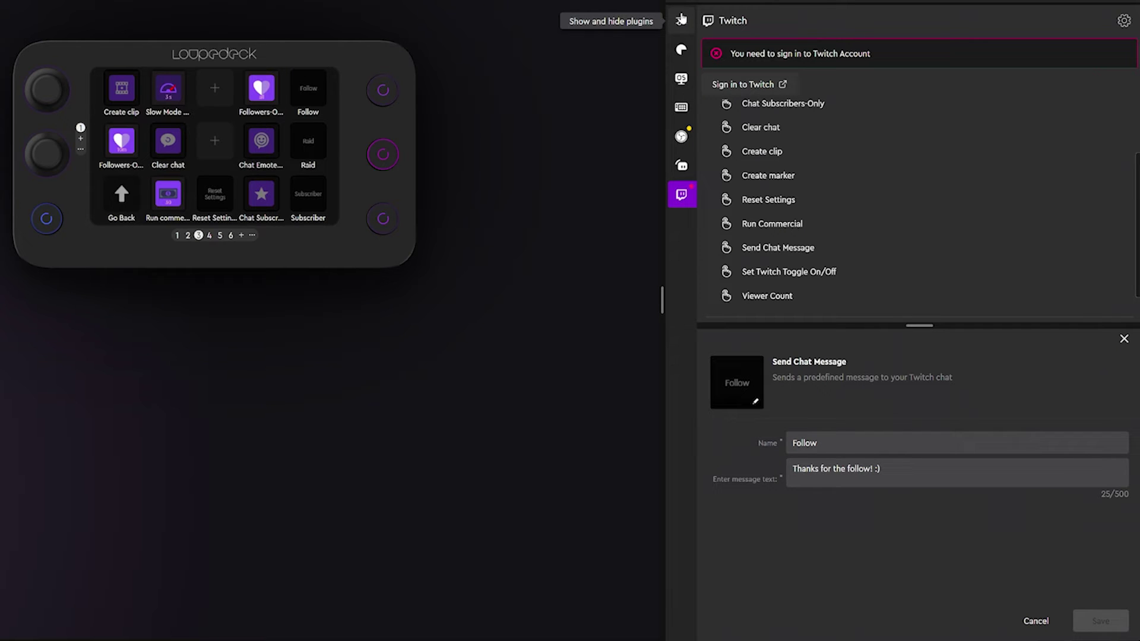
pyautogui.click(177, 236)
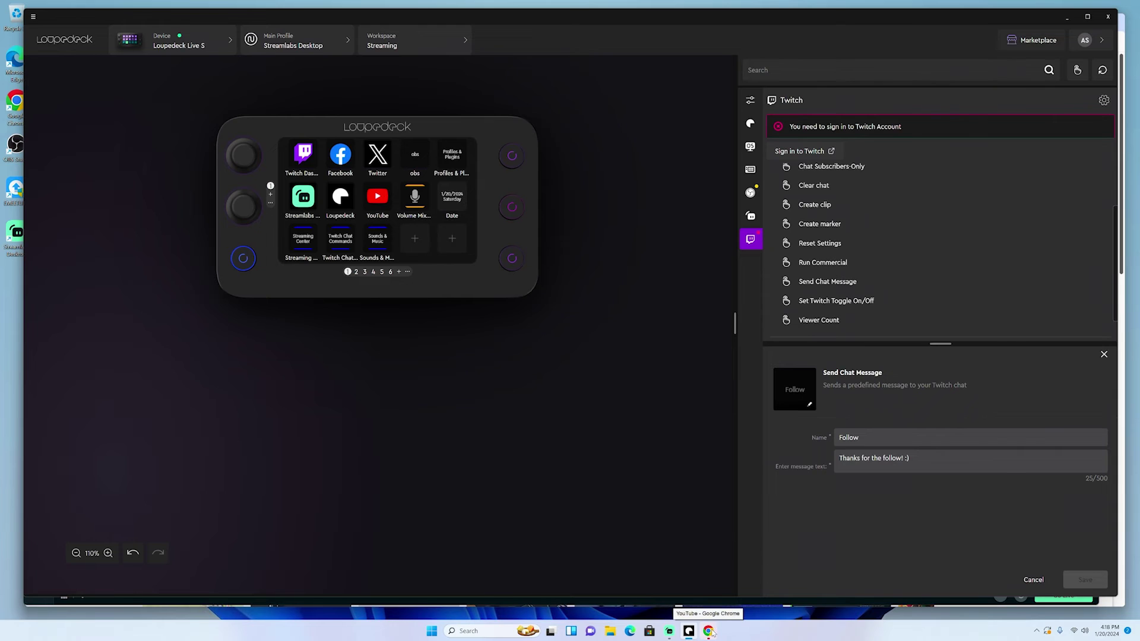
# Close the YouTube tab in Chrome, keeping the Loupedeck download page.
pyautogui.click(710, 631)
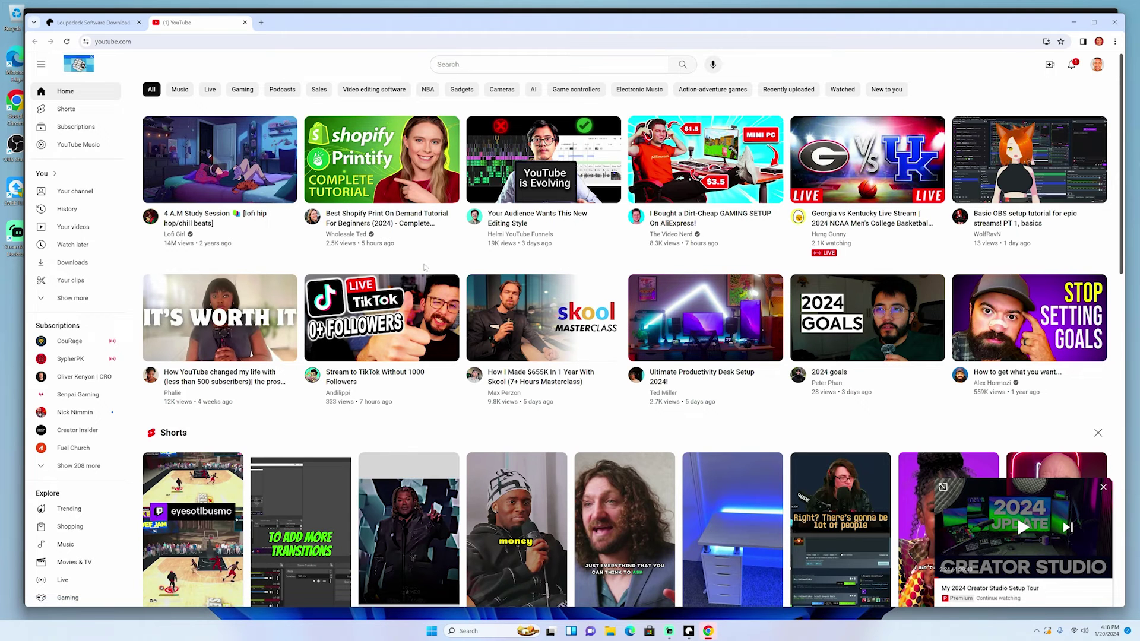
pyautogui.click(245, 22)
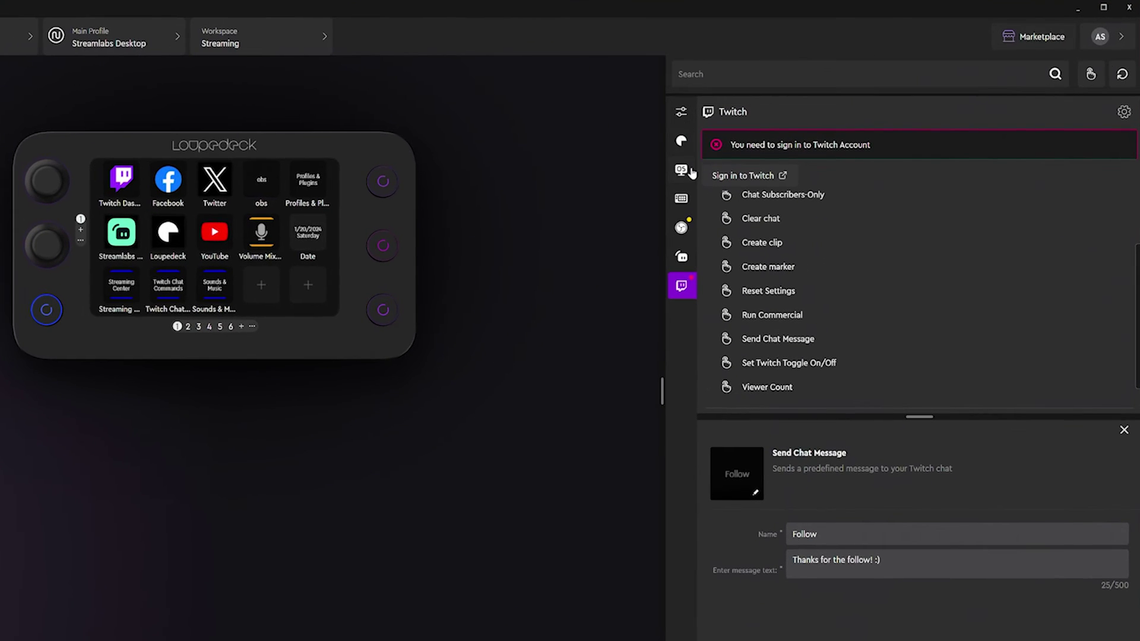
# Browse the Desktop and Custom action types, then check the volume in Windows quick settings.
pyautogui.click(681, 172)
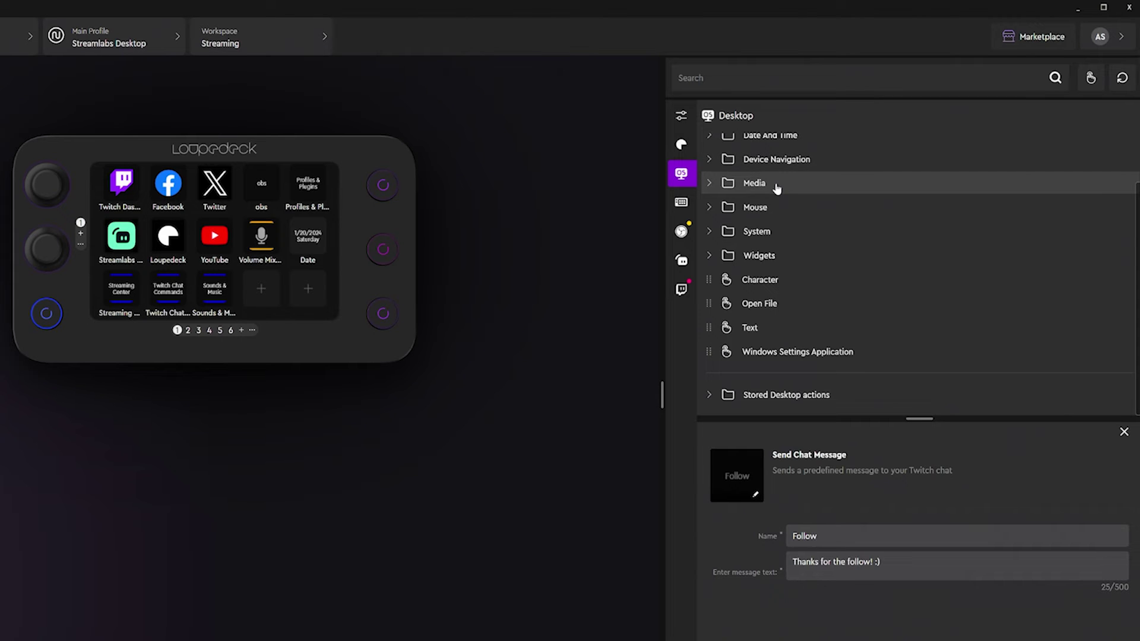
pyautogui.click(680, 145)
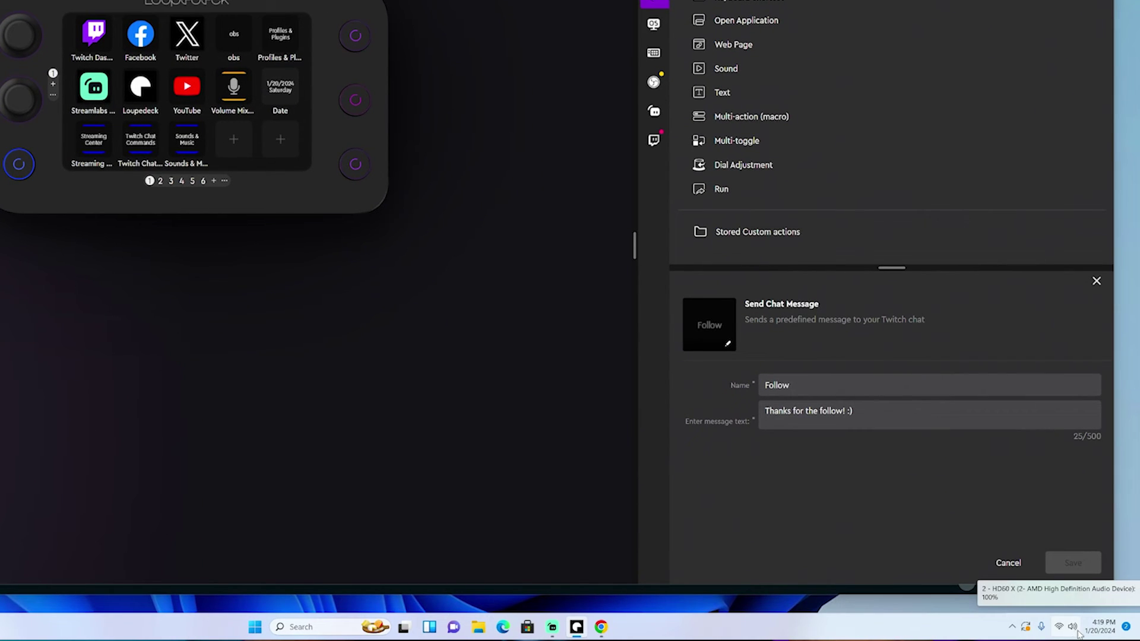
pyautogui.click(1075, 628)
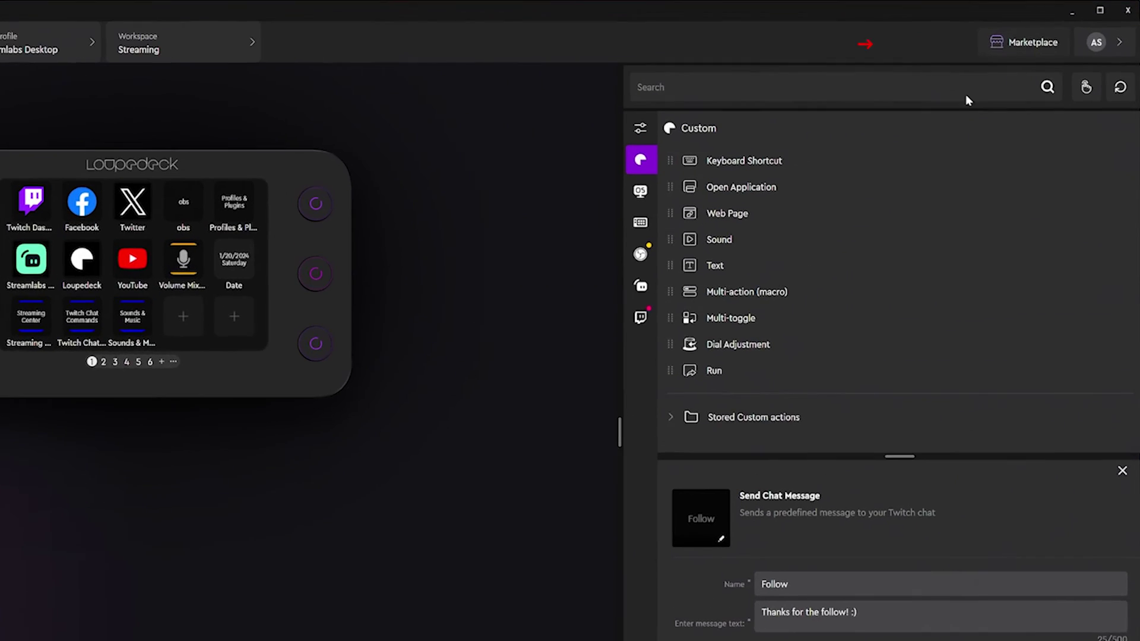
# Open the Marketplace maximized and scroll through its Plugins listing.
pyautogui.click(1048, 45)
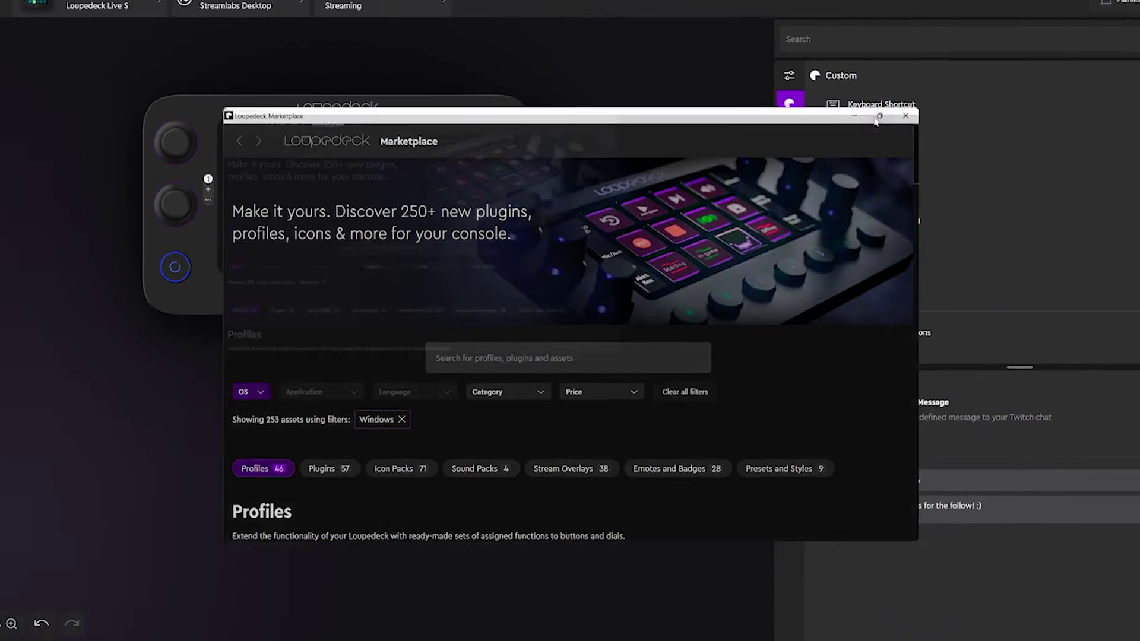
pyautogui.click(903, 103)
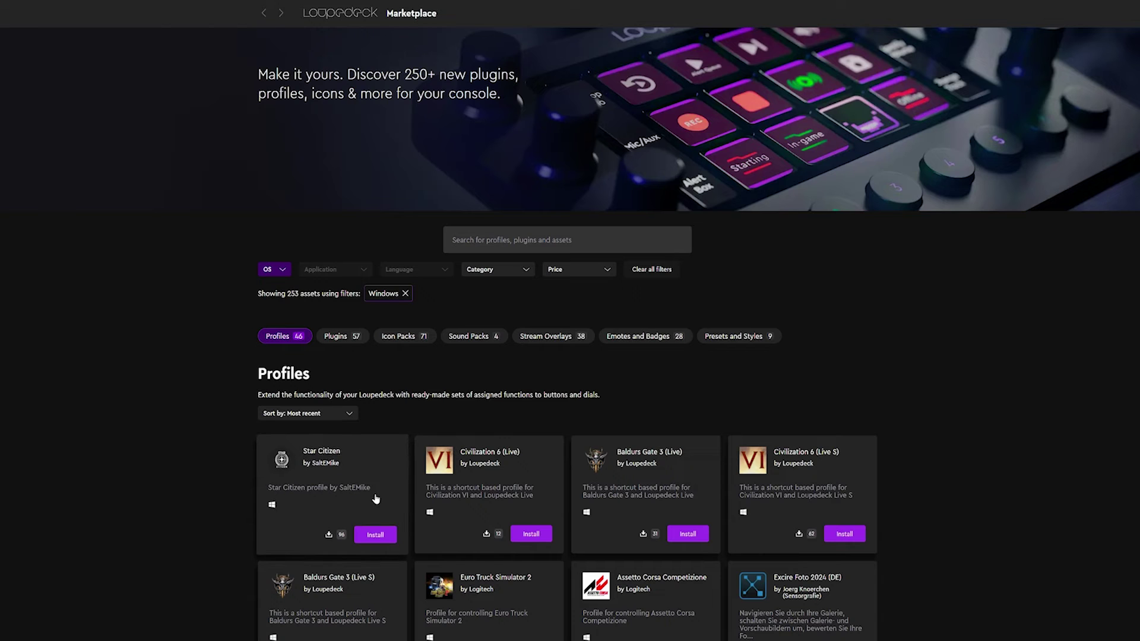
pyautogui.scroll(-4, 375, 499)
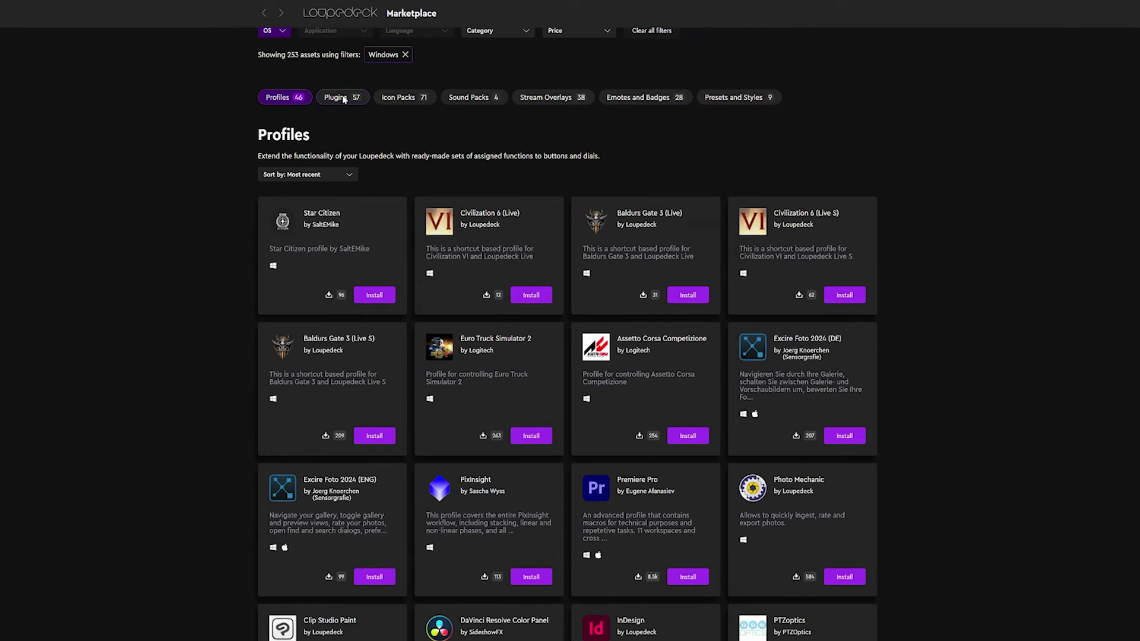
pyautogui.click(343, 98)
pyautogui.scroll(-3, 523, 401)
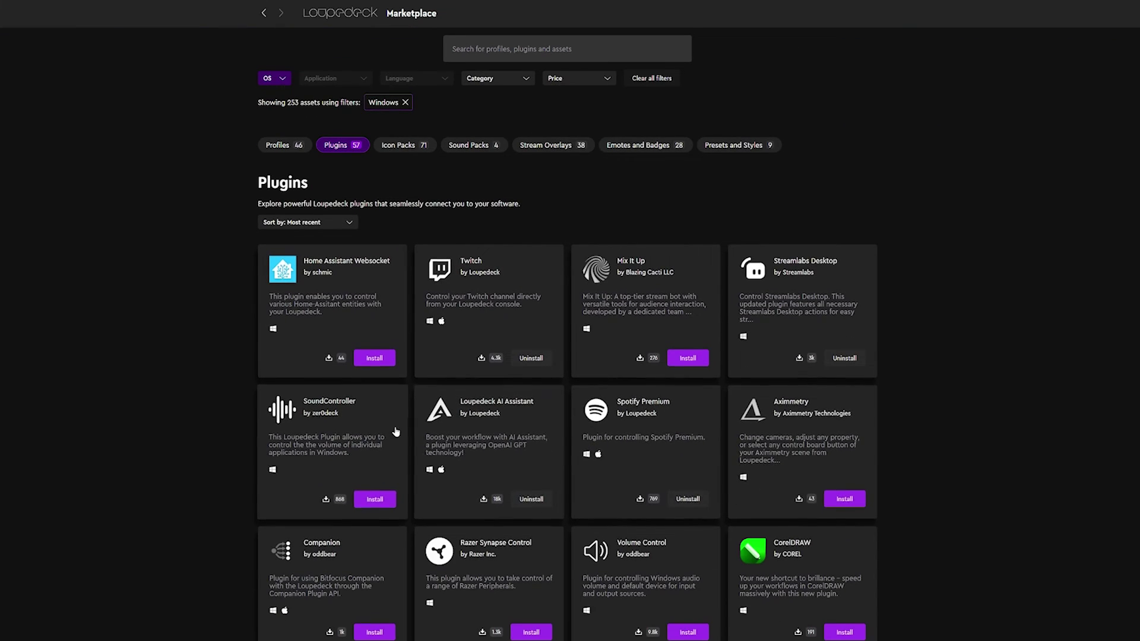
pyautogui.scroll(-5, 395, 431)
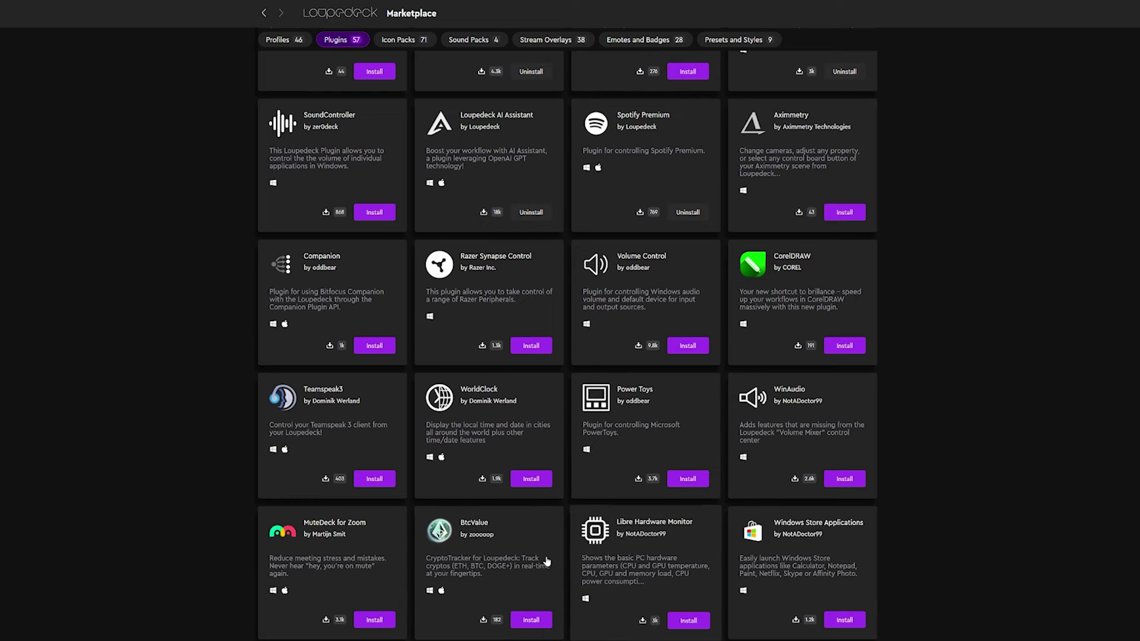
pyautogui.scroll(-6, 593, 558)
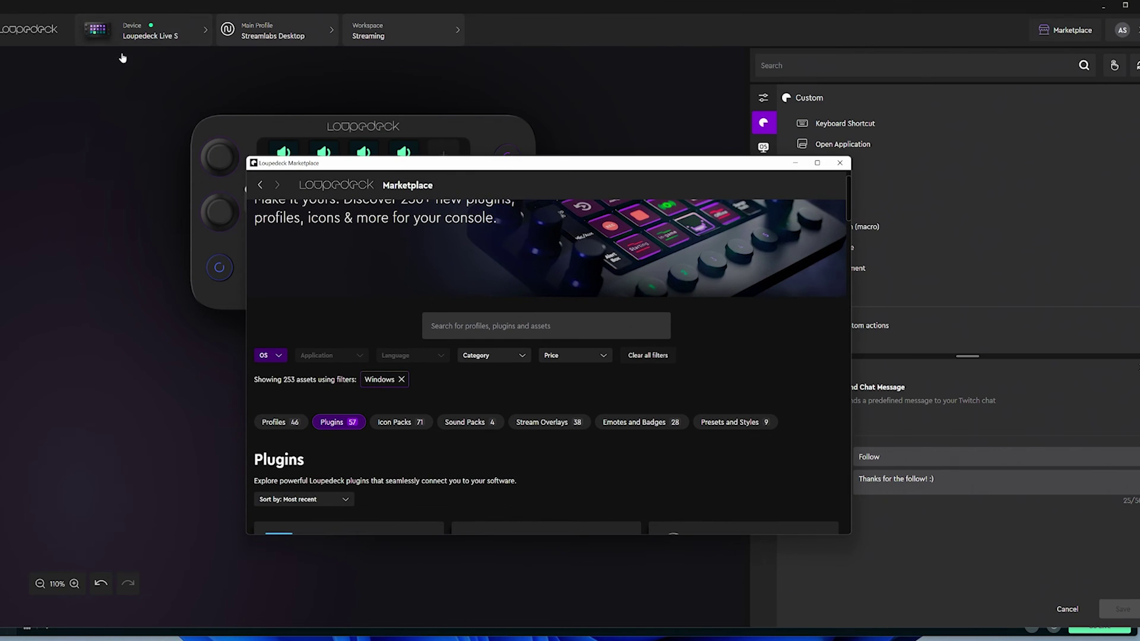
# Minimize the Loupedeck editor so Streamlabs Desktop shows behind the Marketplace.
pyautogui.click(1098, 7)
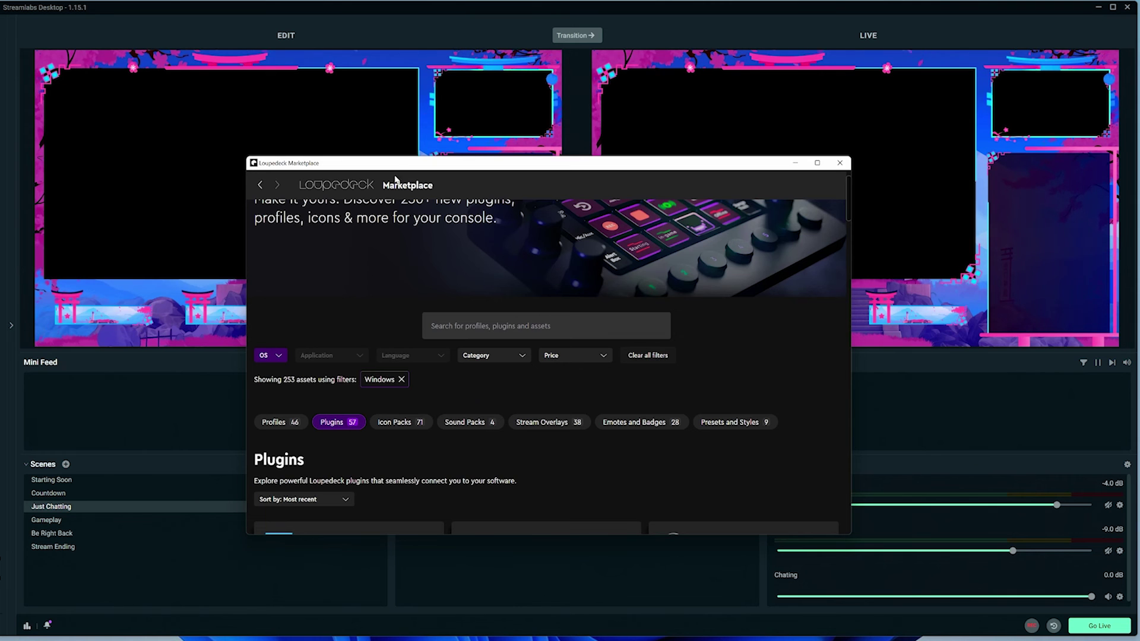